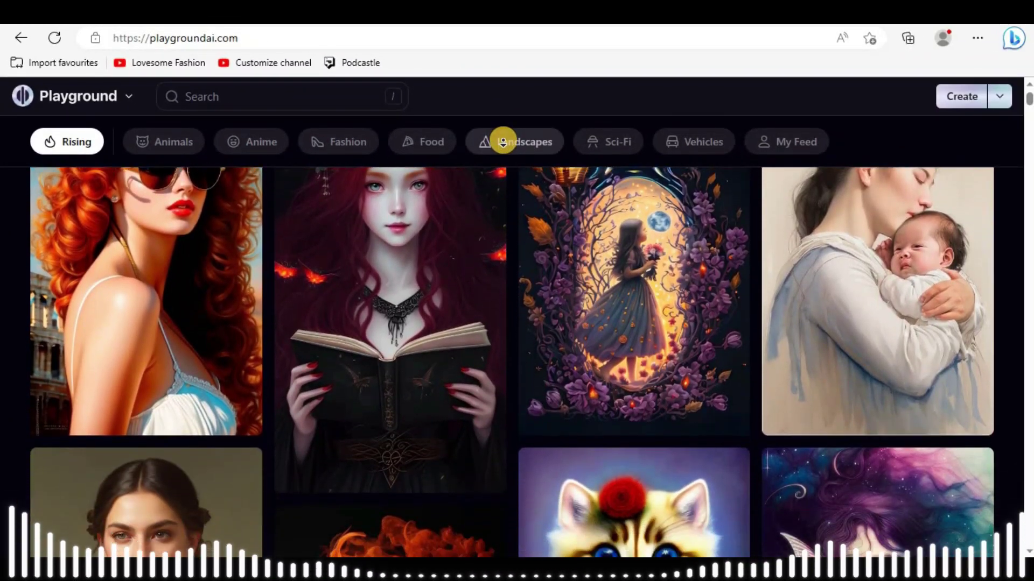
Step: Open the Create On Board image creation page from the Playground logo menu
{"action": "scroll", "coordinate": [503, 142], "scroll_direction": "down", "scroll_amount": 3}
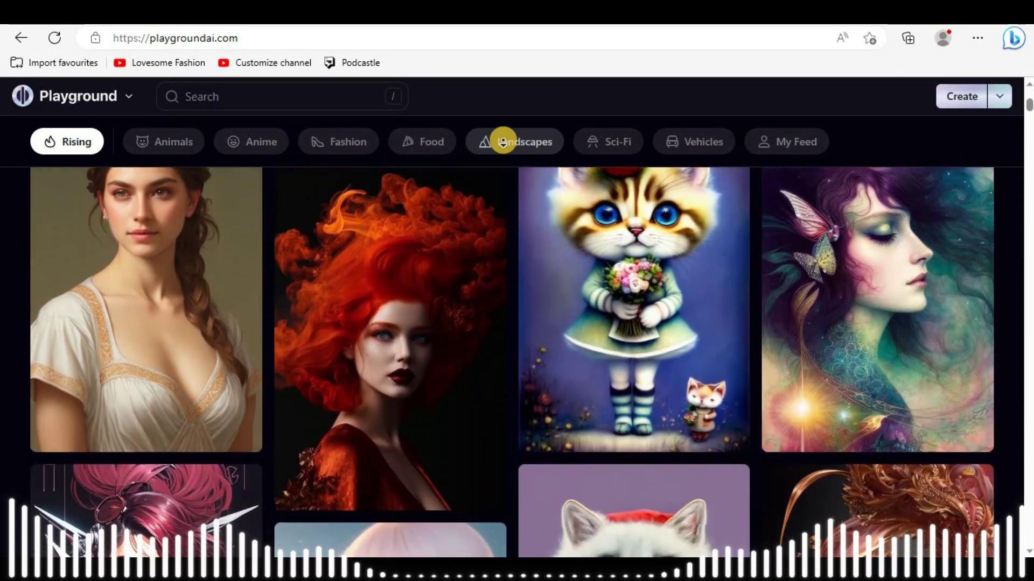
{"action": "scroll", "coordinate": [502, 142], "scroll_direction": "down", "scroll_amount": 3}
{"action": "scroll", "coordinate": [502, 142], "scroll_direction": "down", "scroll_amount": 3}
{"action": "scroll", "coordinate": [503, 143], "scroll_direction": "down", "scroll_amount": 3}
{"action": "scroll", "coordinate": [502, 142], "scroll_direction": "down", "scroll_amount": 3}
{"action": "scroll", "coordinate": [502, 143], "scroll_direction": "down", "scroll_amount": 3}
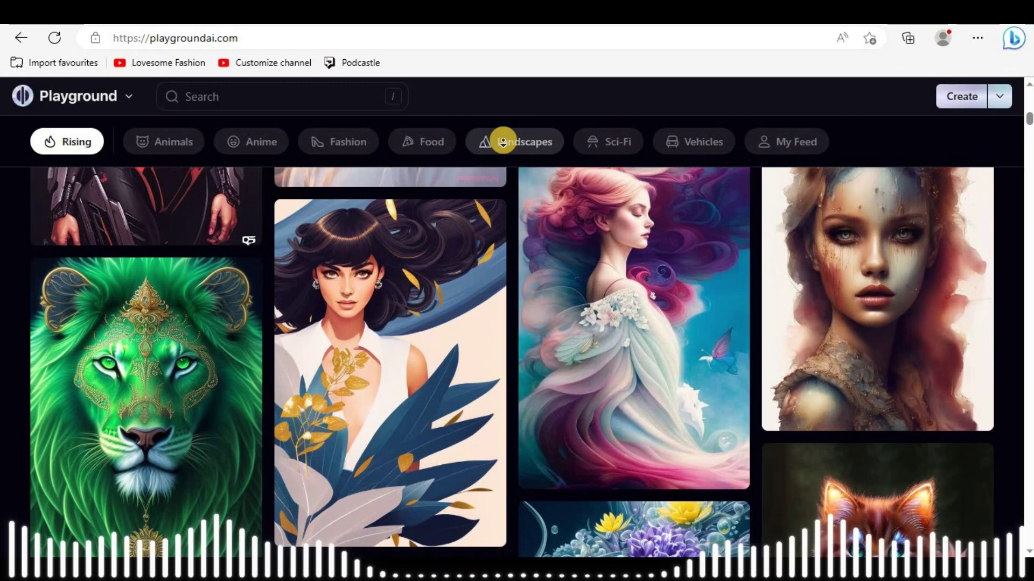
{"action": "scroll", "coordinate": [503, 142], "scroll_direction": "down", "scroll_amount": 3}
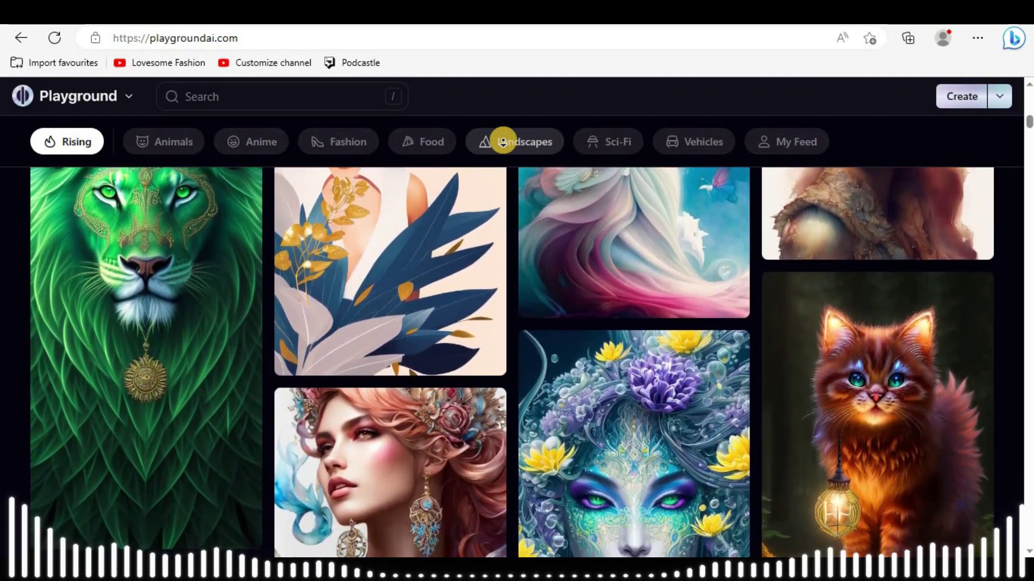
{"action": "scroll", "coordinate": [503, 142], "scroll_direction": "down", "scroll_amount": 2}
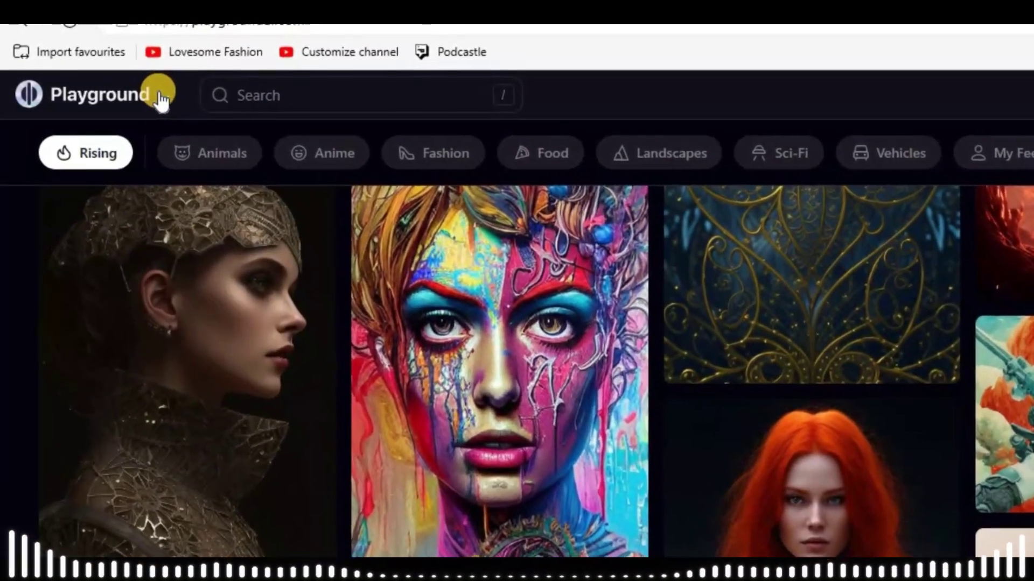
{"action": "left_click", "coordinate": [161, 99]}
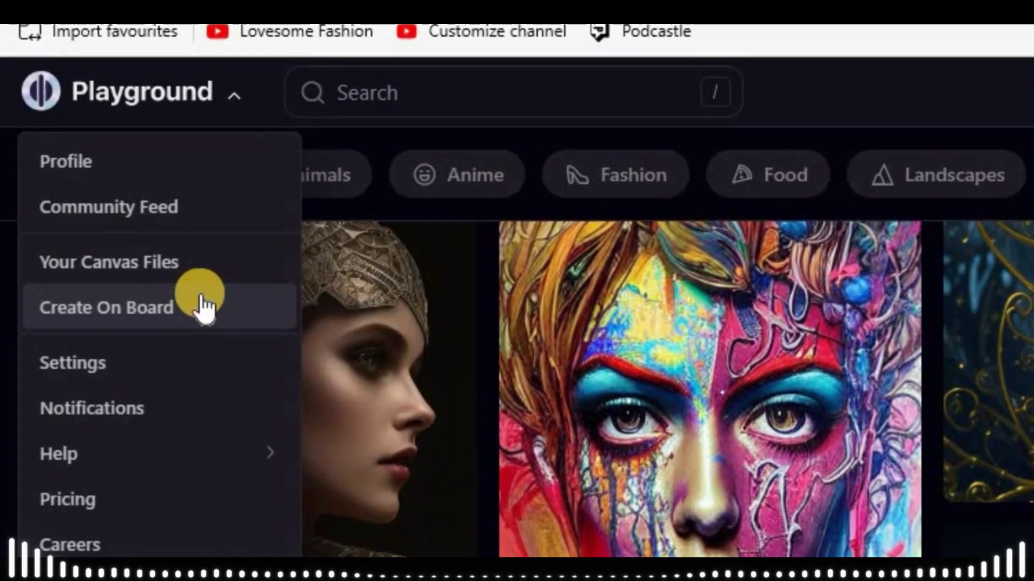
{"action": "left_click", "coordinate": [180, 282]}
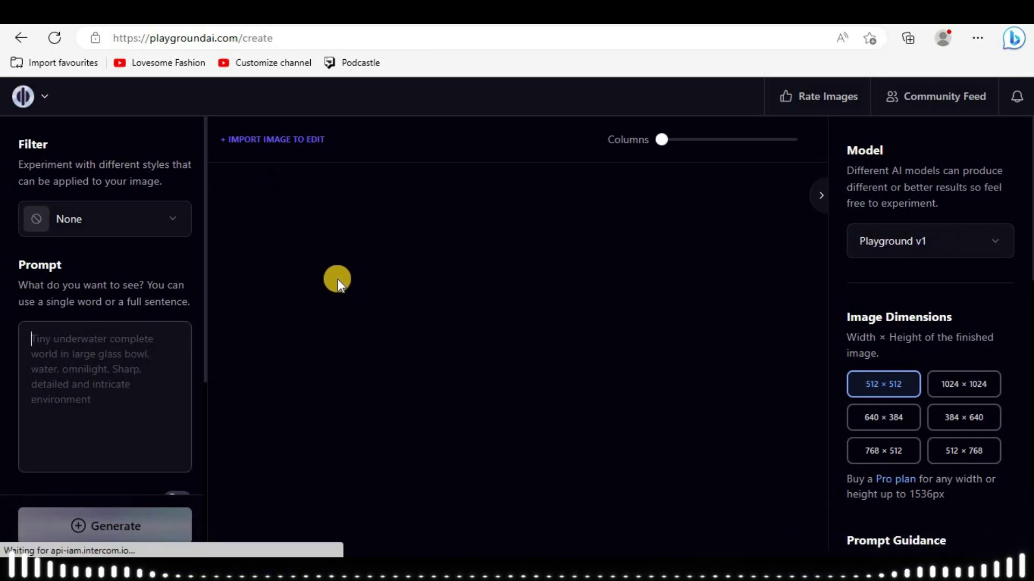
Step: Try Stable Diffusion 1.5, 2.1 and DALL·E 2, cancel the paid add-on, keeping Stable Diffusion 1.5
{"action": "left_click", "coordinate": [961, 238]}
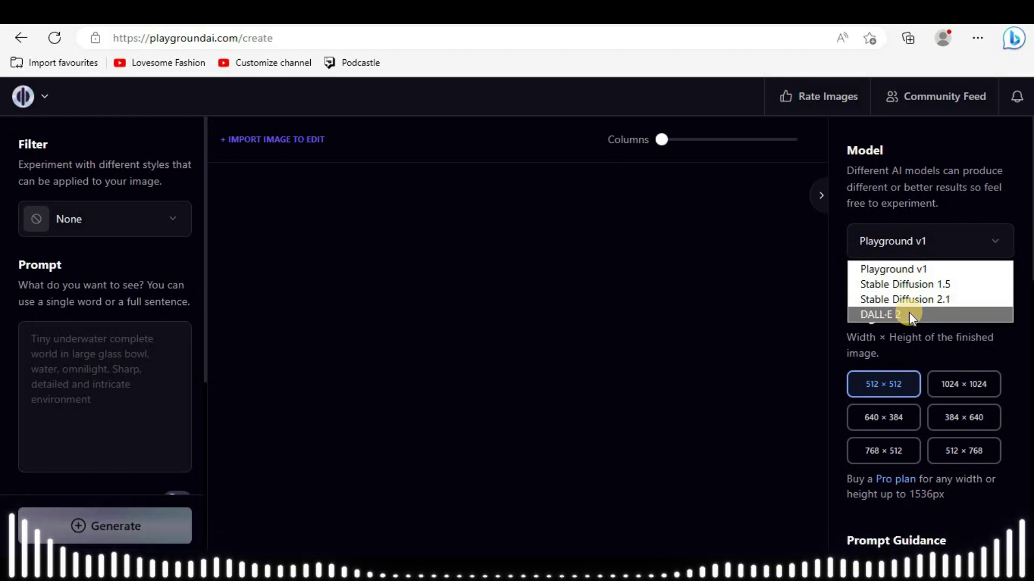
{"action": "left_click", "coordinate": [922, 254]}
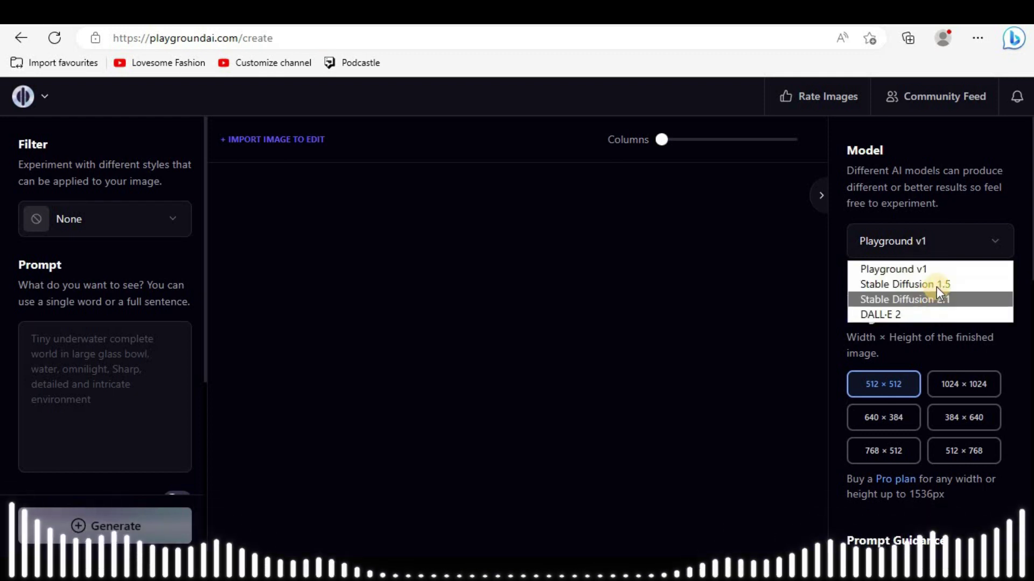
{"action": "left_click", "coordinate": [936, 284]}
{"action": "left_click", "coordinate": [938, 254]}
{"action": "left_click", "coordinate": [946, 298]}
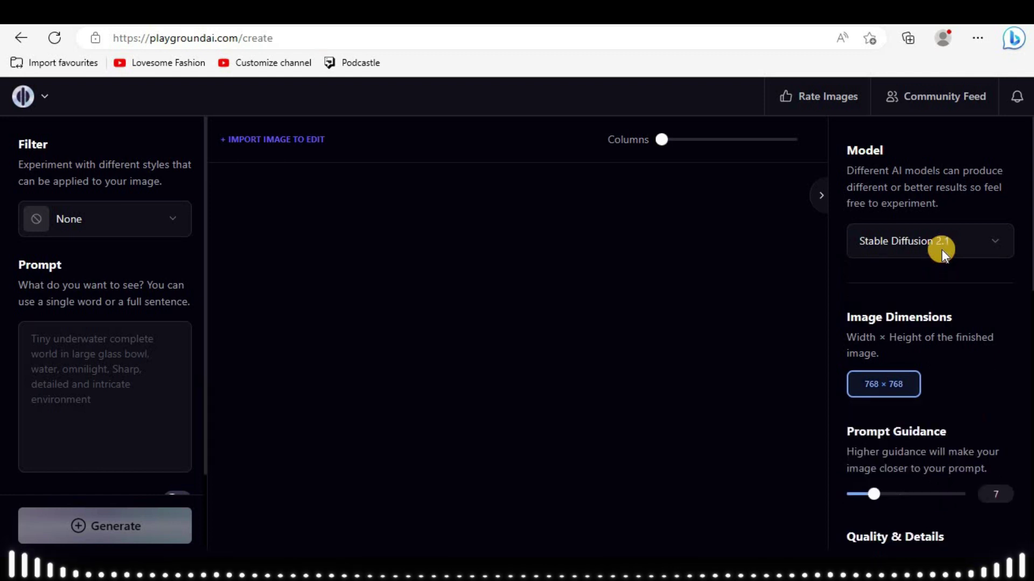
{"action": "left_click", "coordinate": [942, 248]}
{"action": "left_click", "coordinate": [922, 316]}
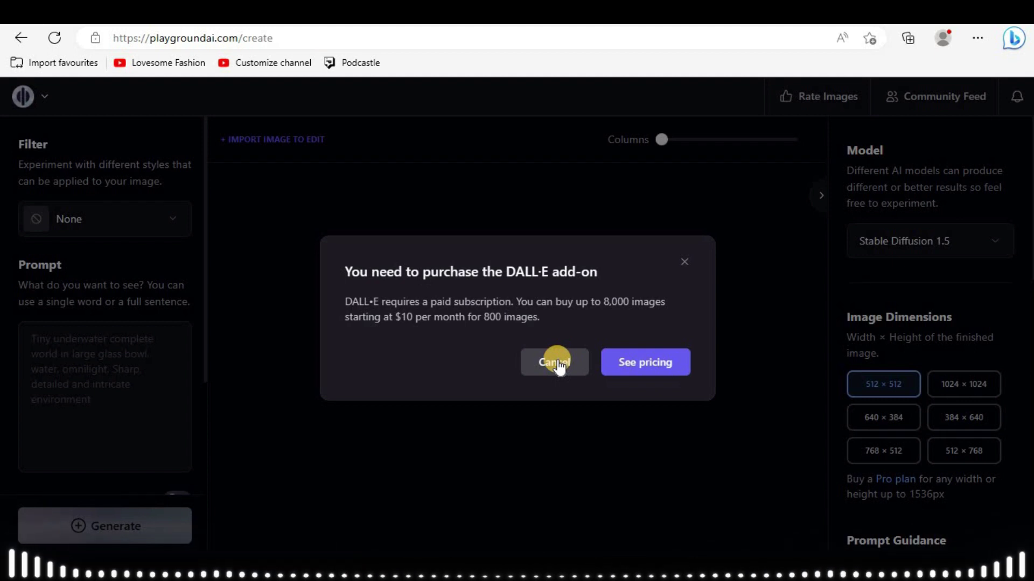
{"action": "left_click", "coordinate": [557, 362]}
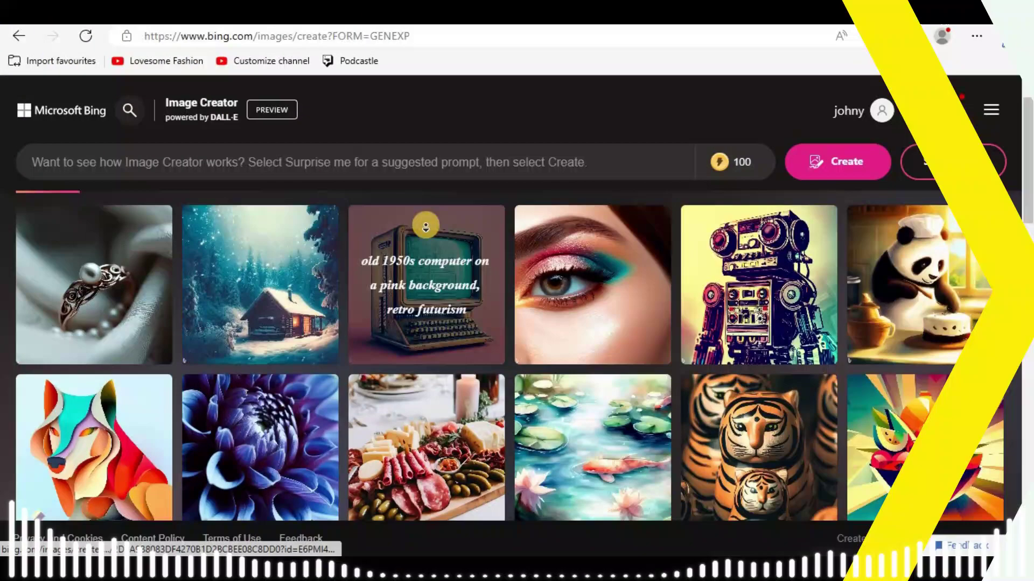
{"action": "scroll", "coordinate": [517, 323], "scroll_direction": "down", "scroll_amount": 2}
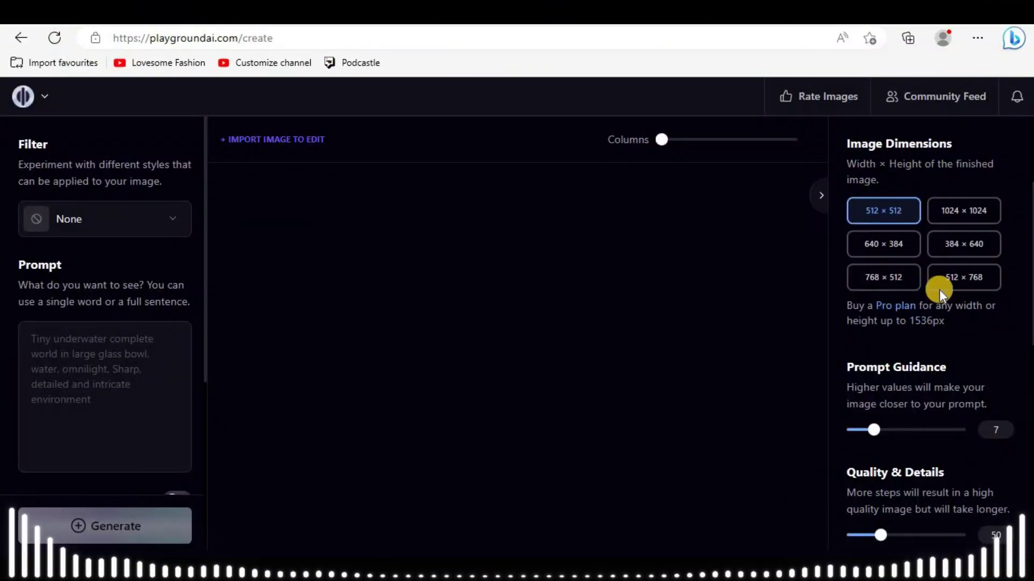
{"action": "scroll", "coordinate": [929, 312], "scroll_direction": "down", "scroll_amount": 2}
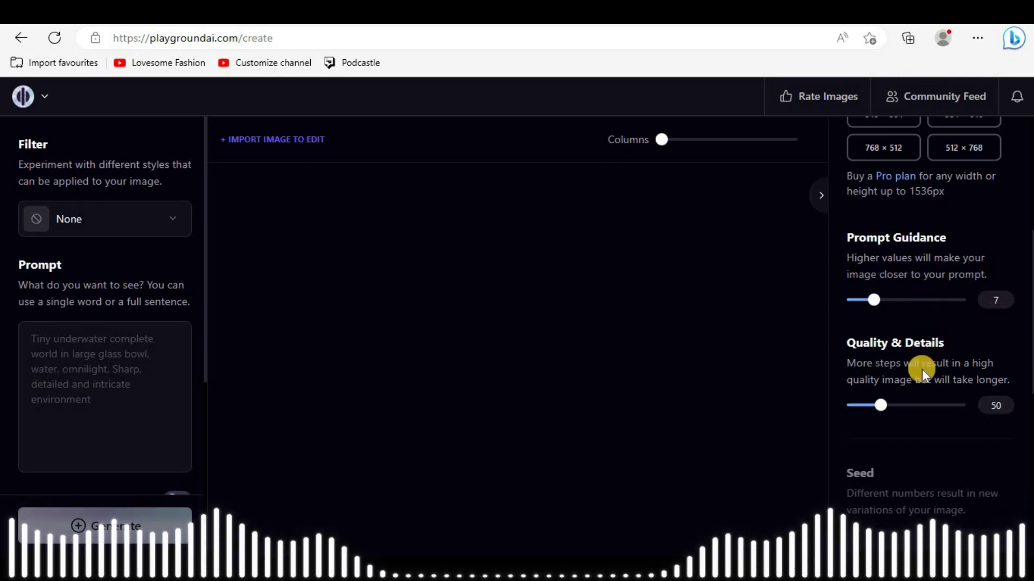
{"action": "scroll", "coordinate": [922, 370], "scroll_direction": "down", "scroll_amount": 5}
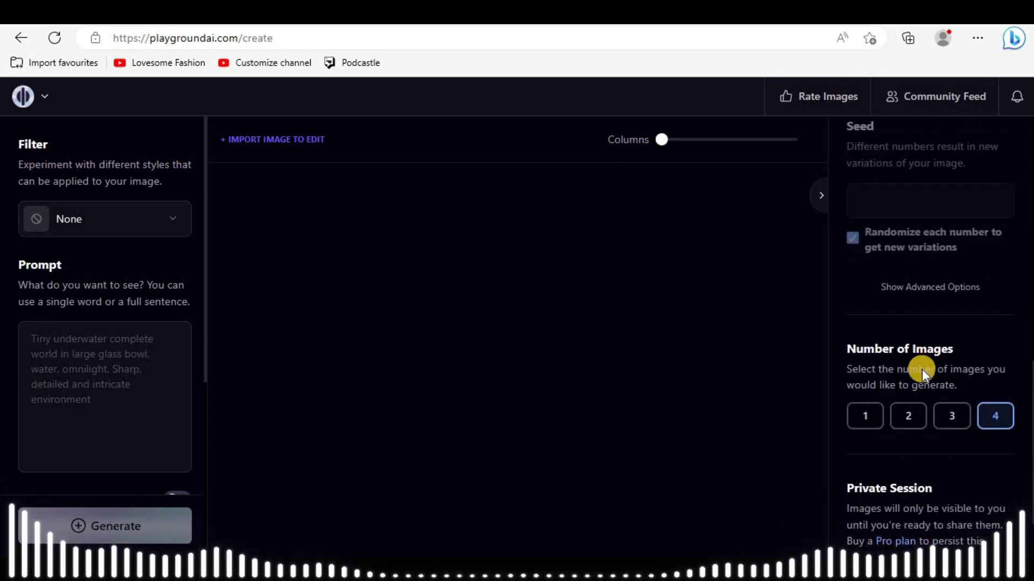
{"action": "left_click", "coordinate": [856, 416]}
{"action": "left_click", "coordinate": [903, 418]}
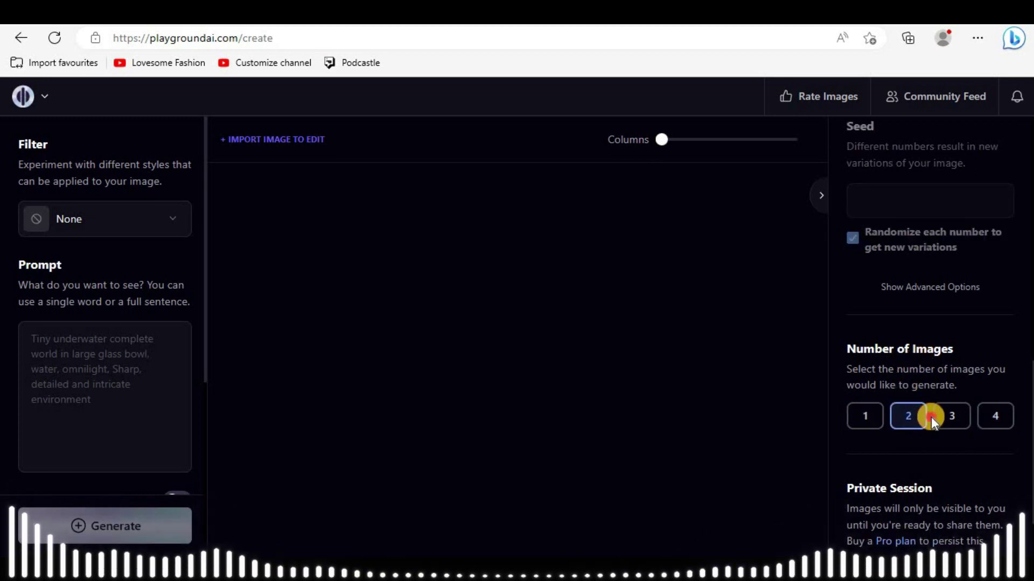
{"action": "left_click", "coordinate": [997, 417]}
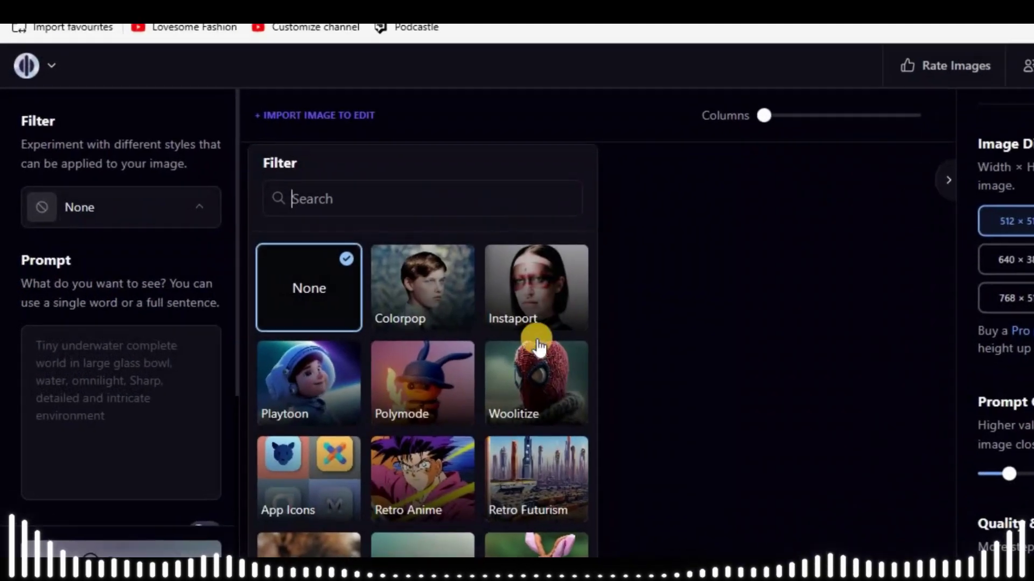
{"action": "scroll", "coordinate": [479, 395], "scroll_direction": "down", "scroll_amount": 1}
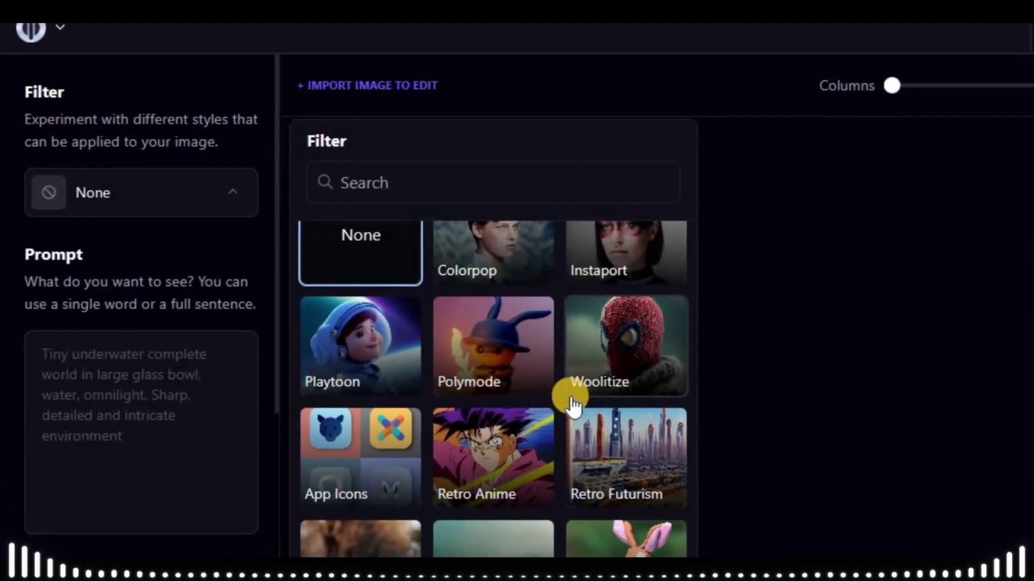
{"action": "scroll", "coordinate": [554, 404], "scroll_direction": "down", "scroll_amount": 2}
{"action": "scroll", "coordinate": [596, 410], "scroll_direction": "down", "scroll_amount": 5}
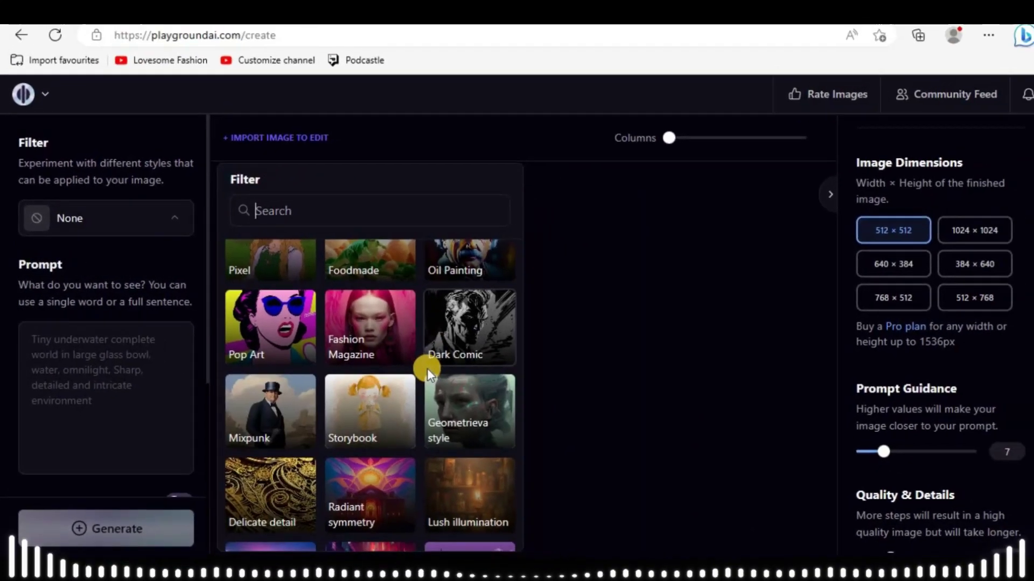
{"action": "scroll", "coordinate": [425, 366], "scroll_direction": "down", "scroll_amount": 3}
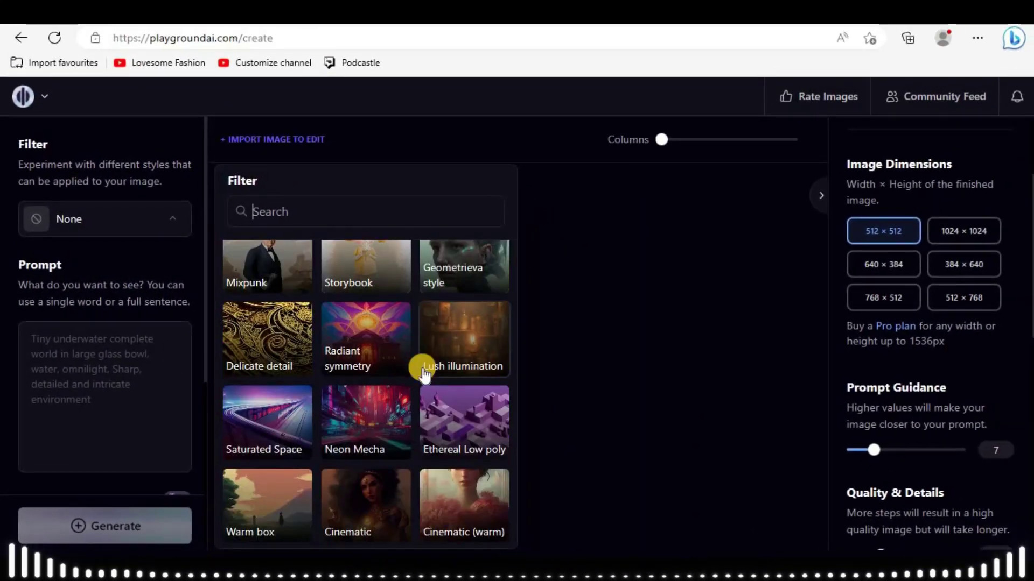
{"action": "scroll", "coordinate": [422, 364], "scroll_direction": "up", "scroll_amount": 10}
{"action": "left_click", "coordinate": [61, 400]}
{"action": "scroll", "coordinate": [60, 400], "scroll_direction": "down", "scroll_amount": 3}
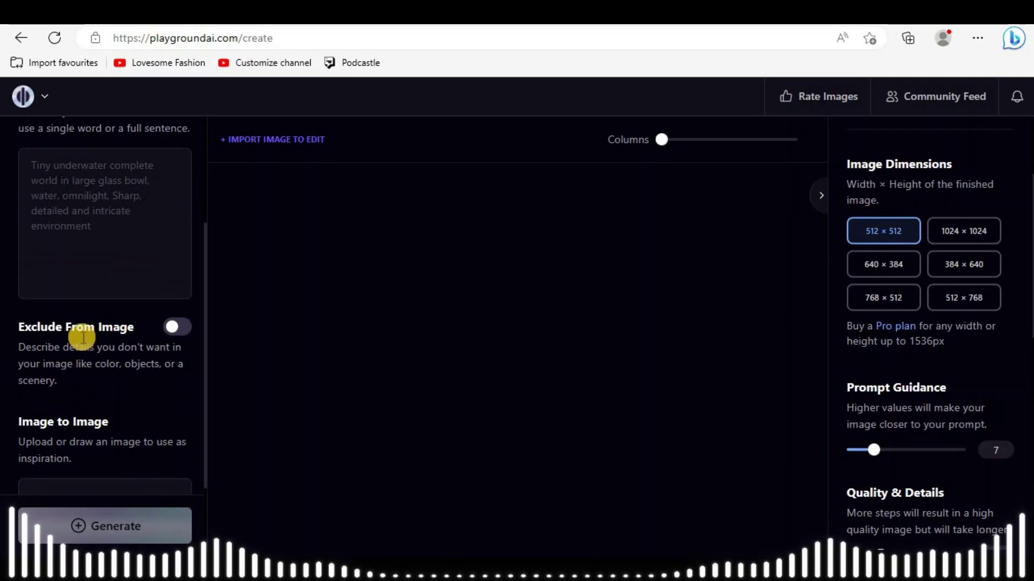
{"action": "scroll", "coordinate": [89, 318], "scroll_direction": "up", "scroll_amount": 2}
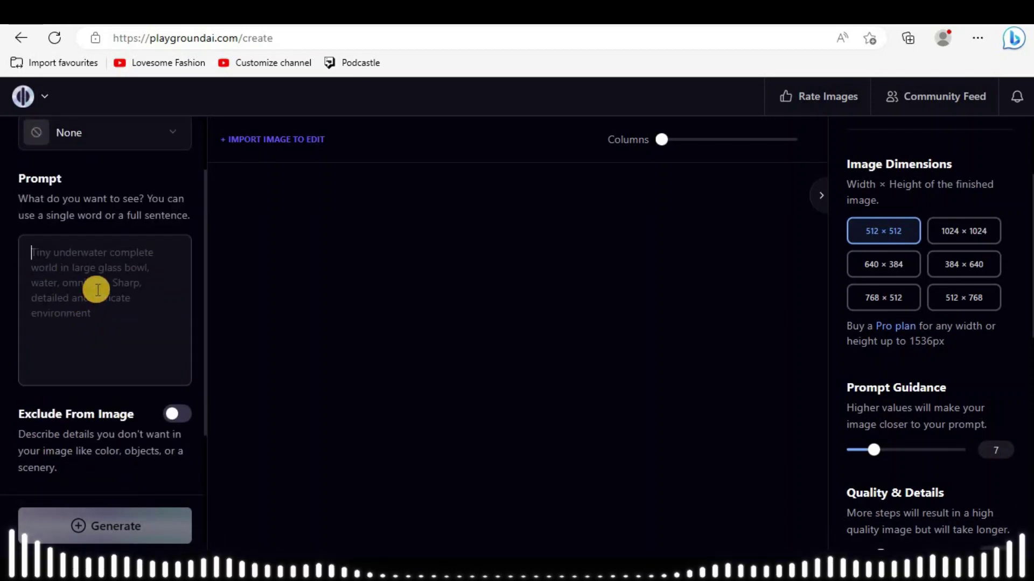
{"action": "scroll", "coordinate": [96, 289], "scroll_direction": "down", "scroll_amount": 4}
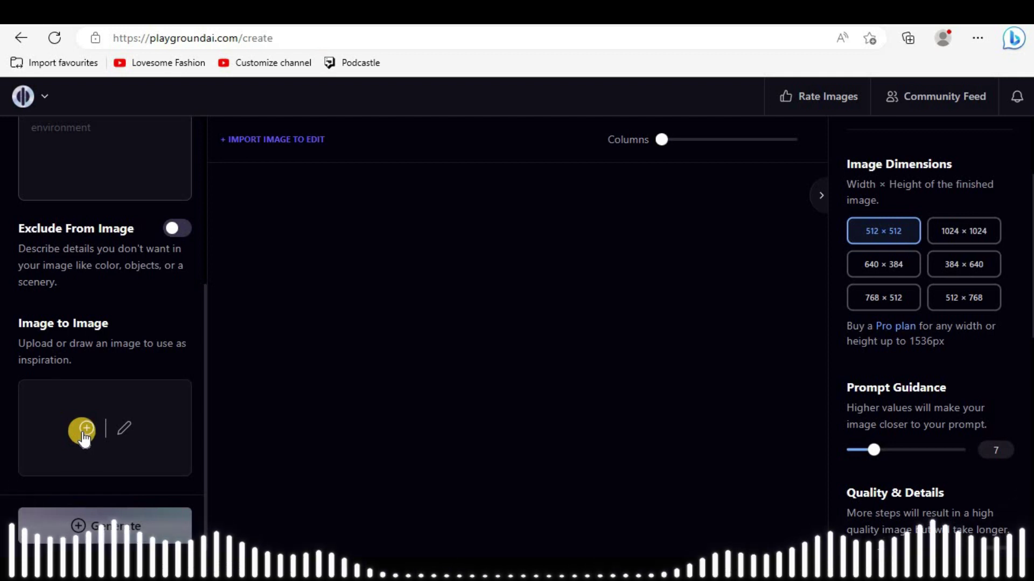
{"action": "scroll", "coordinate": [154, 465], "scroll_direction": "up", "scroll_amount": 6}
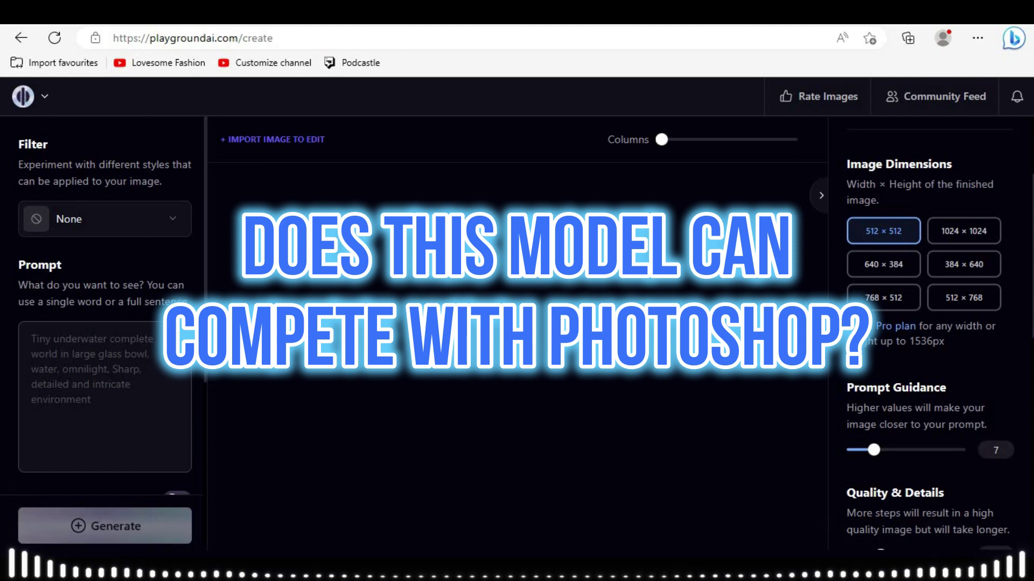
Step: Start importing an image to edit and browse the Desktop files in the file picker
{"action": "left_click", "coordinate": [306, 143]}
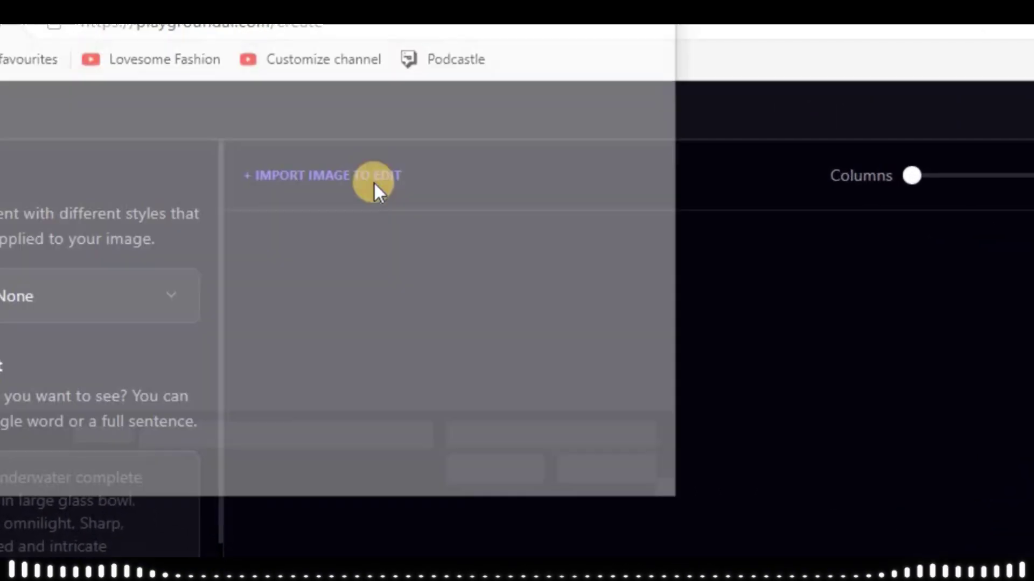
{"action": "scroll", "coordinate": [554, 316], "scroll_direction": "down", "scroll_amount": 3}
{"action": "scroll", "coordinate": [444, 246], "scroll_direction": "down", "scroll_amount": 5}
Step: Load the white kitten photo, generate 'add a mustache to its face', and view it full size
{"action": "left_click", "coordinate": [388, 285]}
{"action": "left_click", "coordinate": [435, 394]}
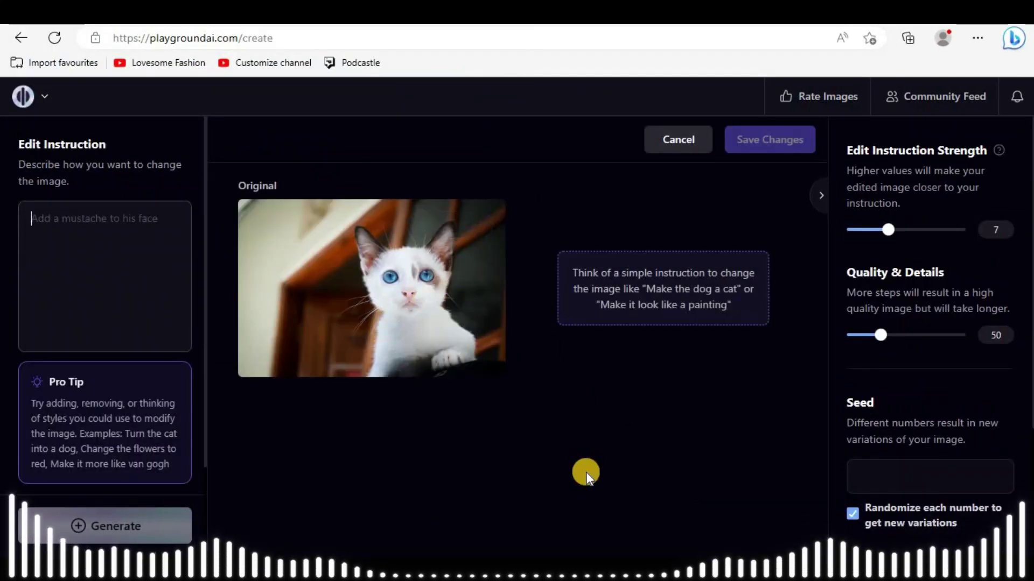
{"action": "left_click", "coordinate": [147, 214]}
{"action": "type", "text": "add a mustache to "}
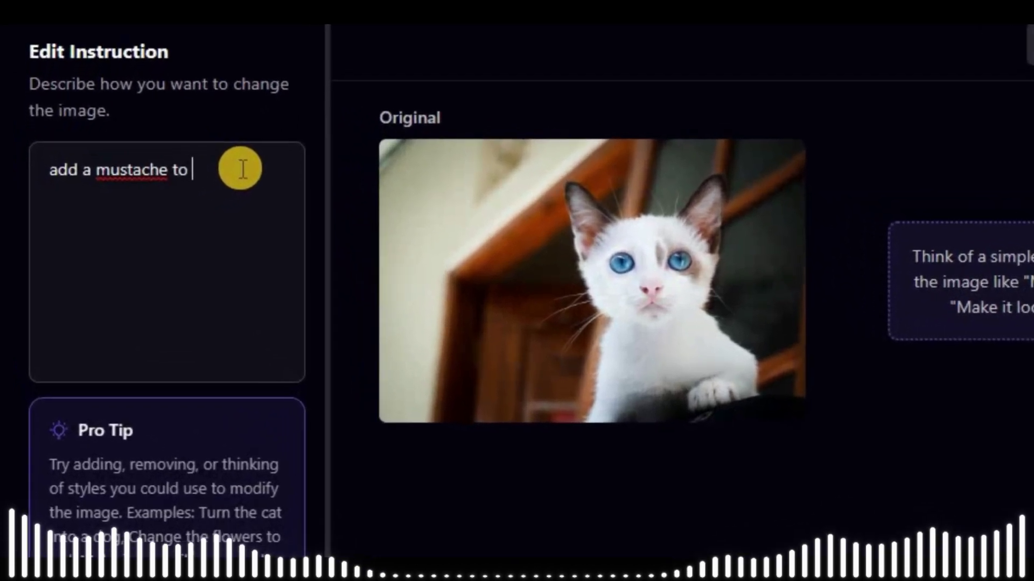
{"action": "type", "text": "its face"}
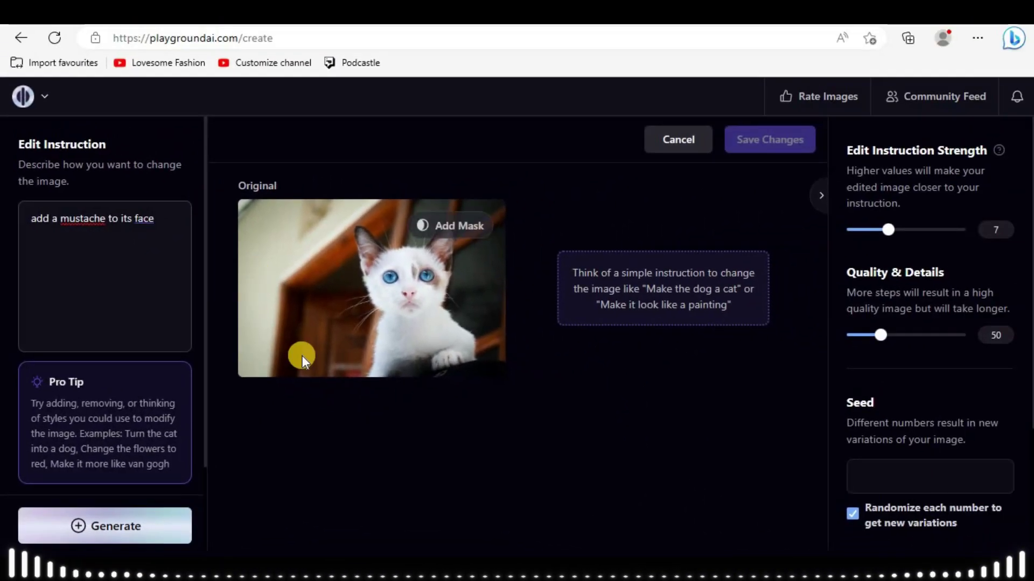
{"action": "scroll", "coordinate": [160, 530], "scroll_direction": "down", "scroll_amount": 3}
{"action": "left_click", "coordinate": [160, 531]}
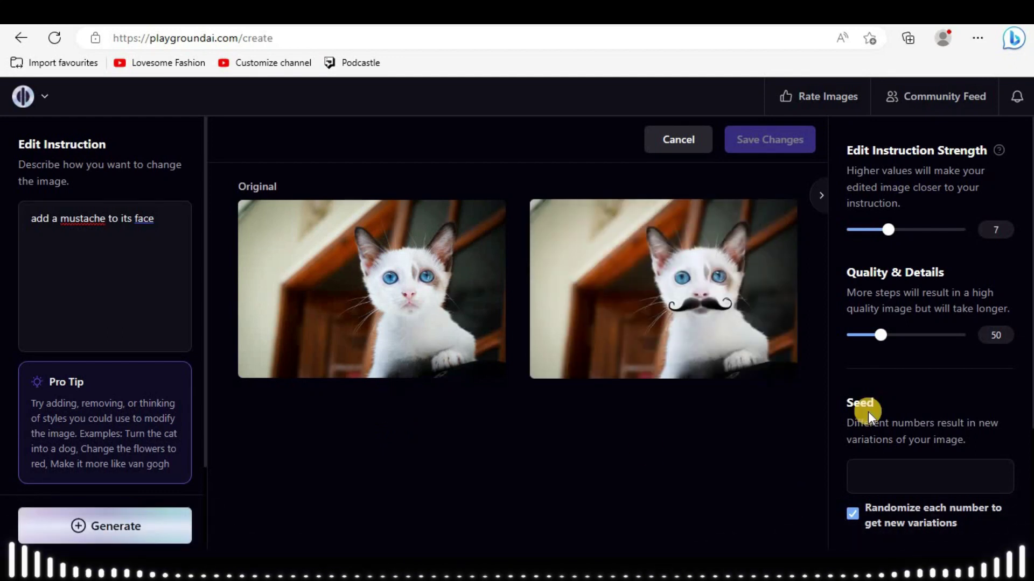
{"action": "left_click", "coordinate": [769, 224]}
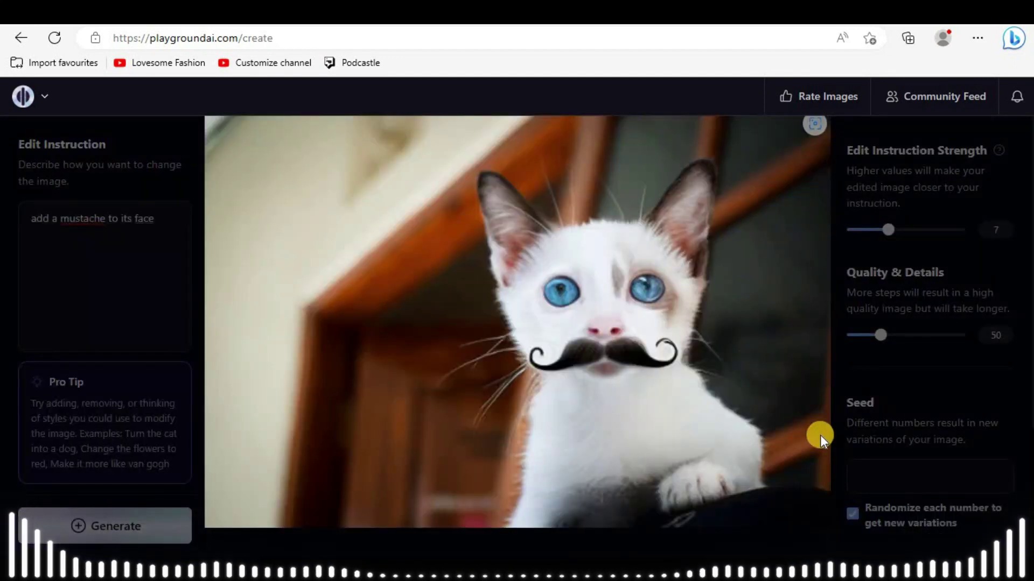
Step: Make the mustached kitten the original and generate 'add a crown on its head'
{"action": "key", "text": "Escape"}
{"action": "left_click", "coordinate": [701, 226]}
{"action": "left_click", "coordinate": [180, 216]}
{"action": "type", "text": "add a c"}
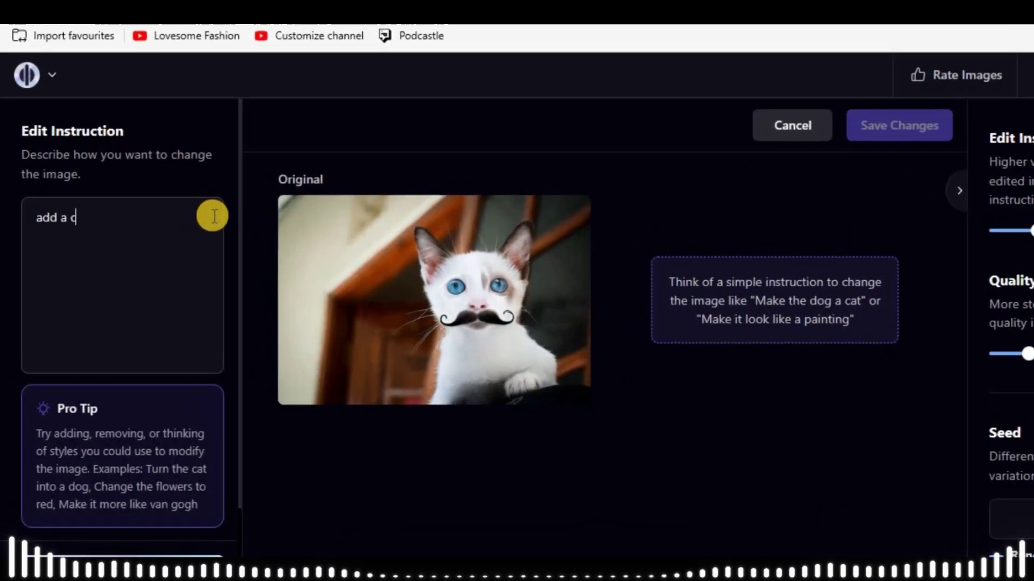
{"action": "type", "text": "rown on its head"}
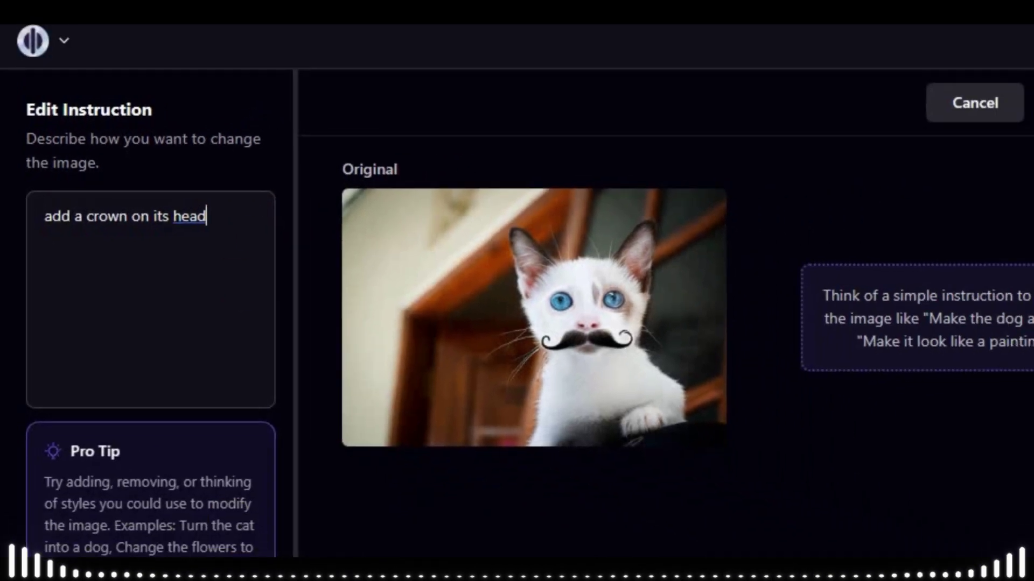
{"action": "left_click", "coordinate": [156, 525]}
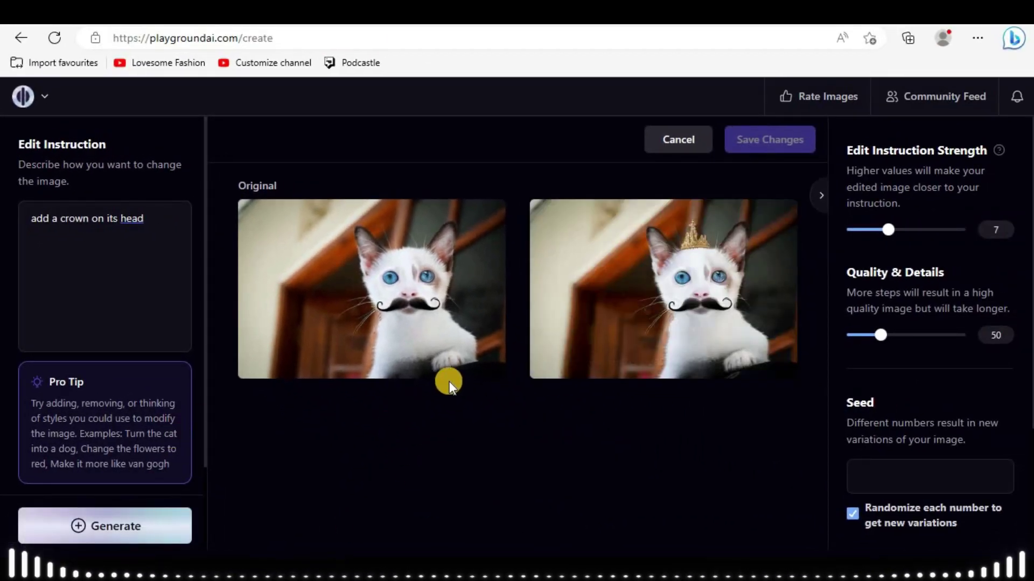
Step: Inspect the crowned, mustached kitten enlarged and save the changes
{"action": "left_click", "coordinate": [766, 227]}
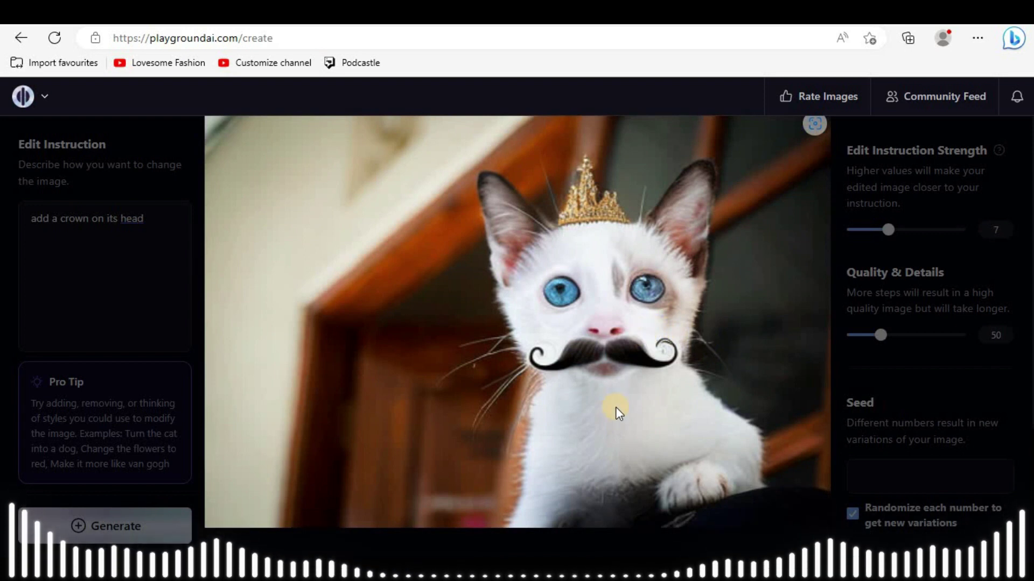
{"action": "left_click", "coordinate": [497, 356]}
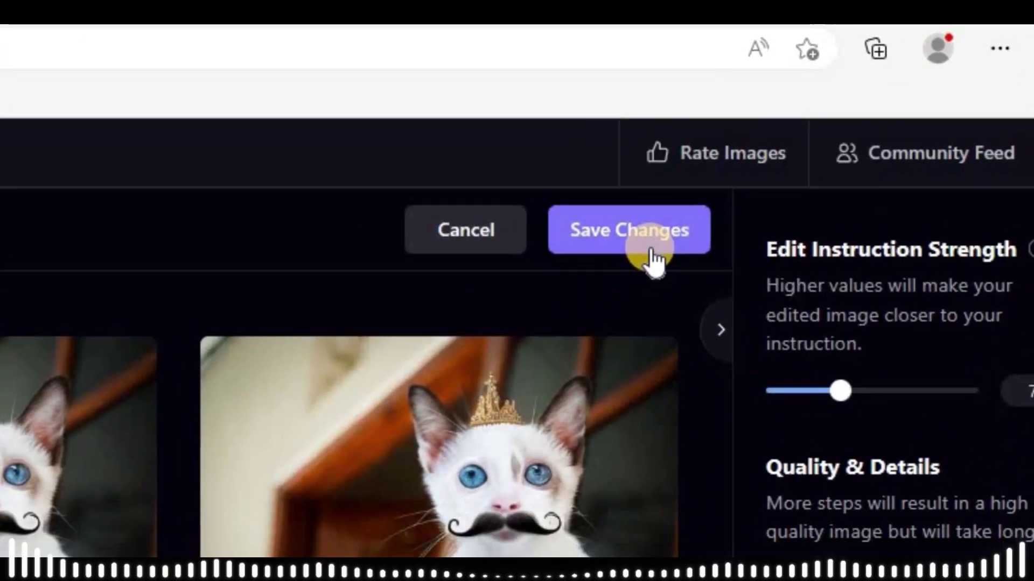
{"action": "left_click", "coordinate": [739, 176]}
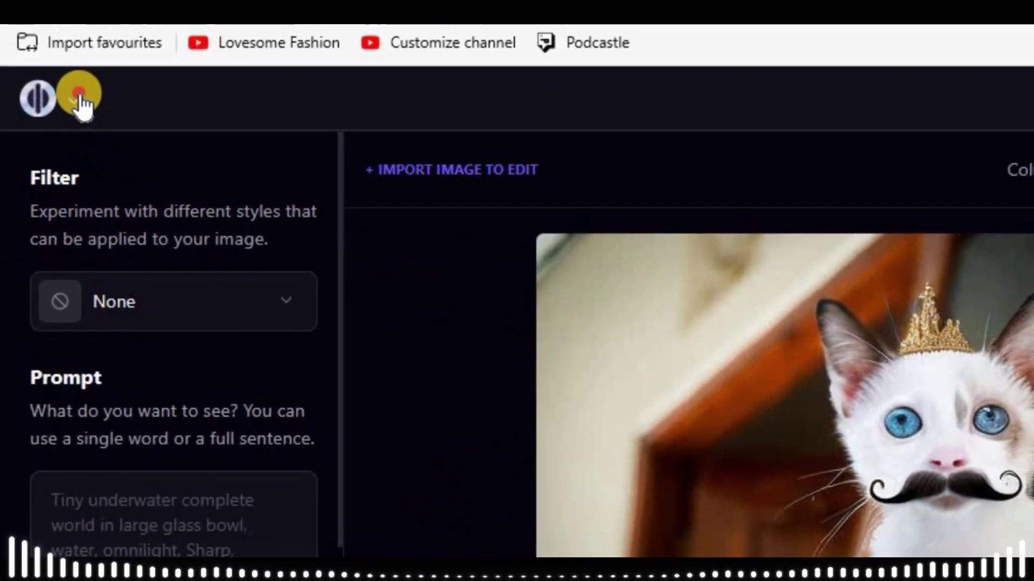
Step: Go to the Profile page, open the saved kitten post and scroll through similar images
{"action": "left_click", "coordinate": [89, 98]}
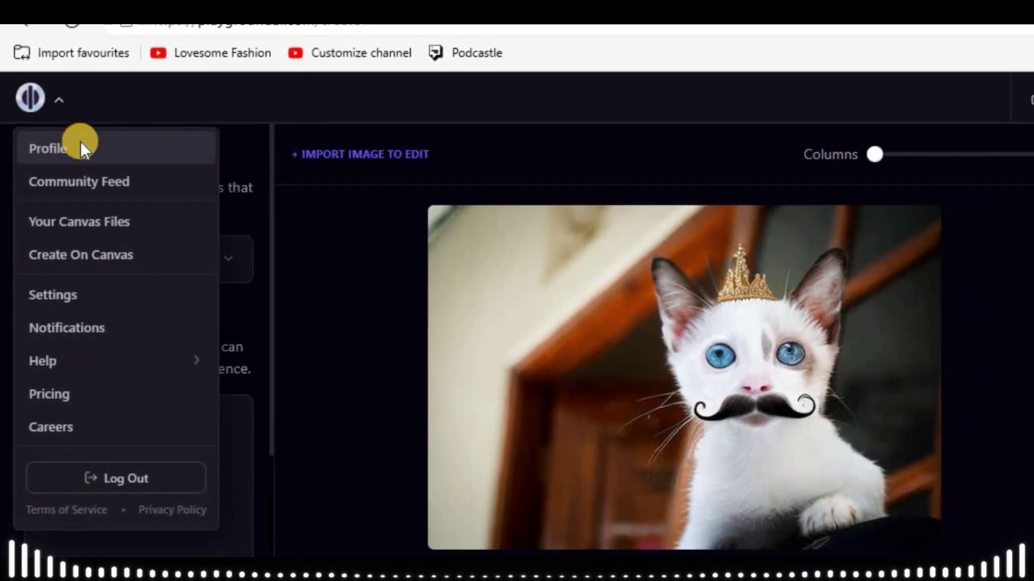
{"action": "left_click", "coordinate": [81, 145]}
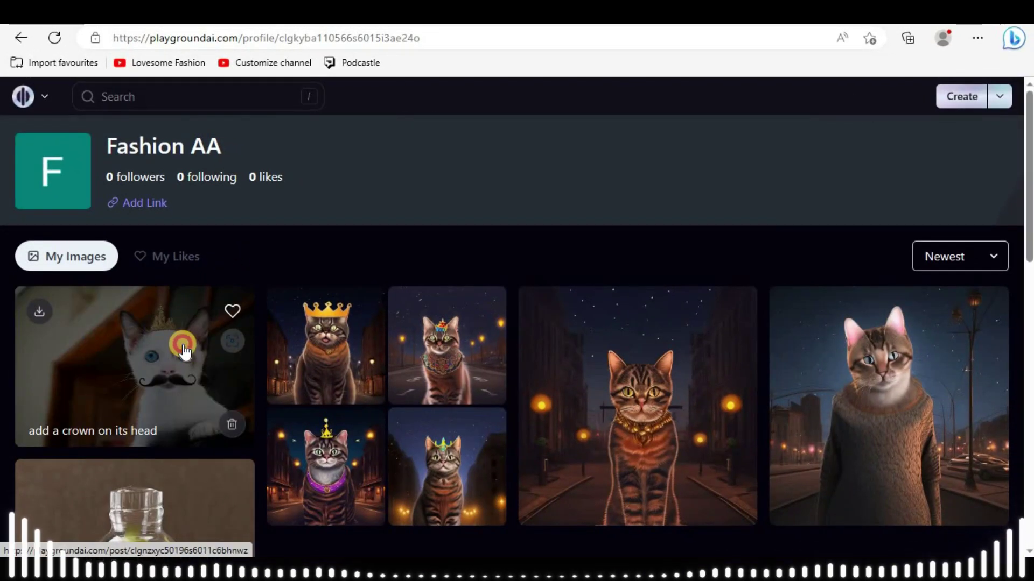
{"action": "left_click", "coordinate": [183, 349]}
{"action": "scroll", "coordinate": [582, 295], "scroll_direction": "down", "scroll_amount": 7}
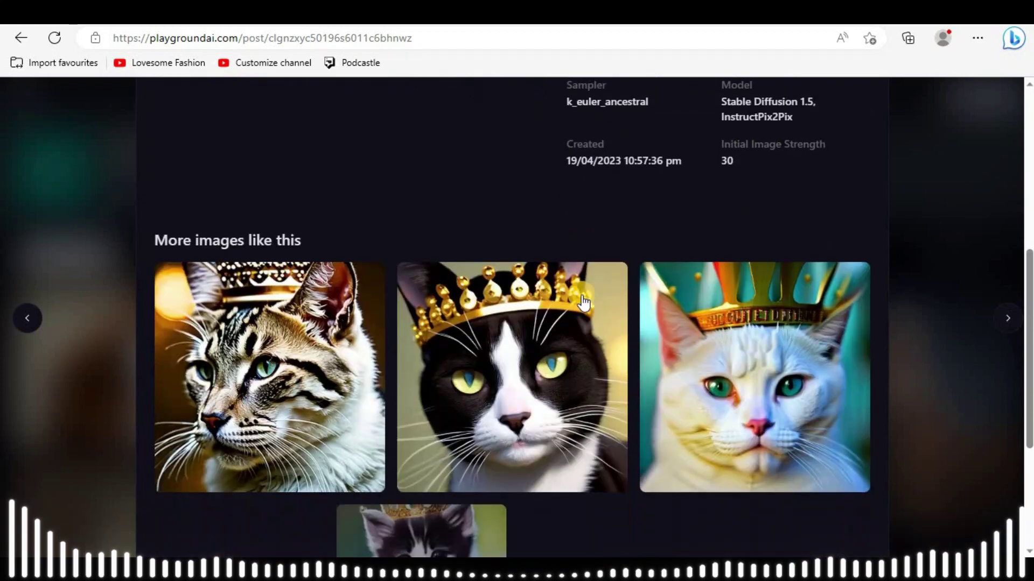
{"action": "mouse_move", "coordinate": [581, 296]}
{"action": "scroll", "coordinate": [582, 296], "scroll_direction": "down", "scroll_amount": 4}
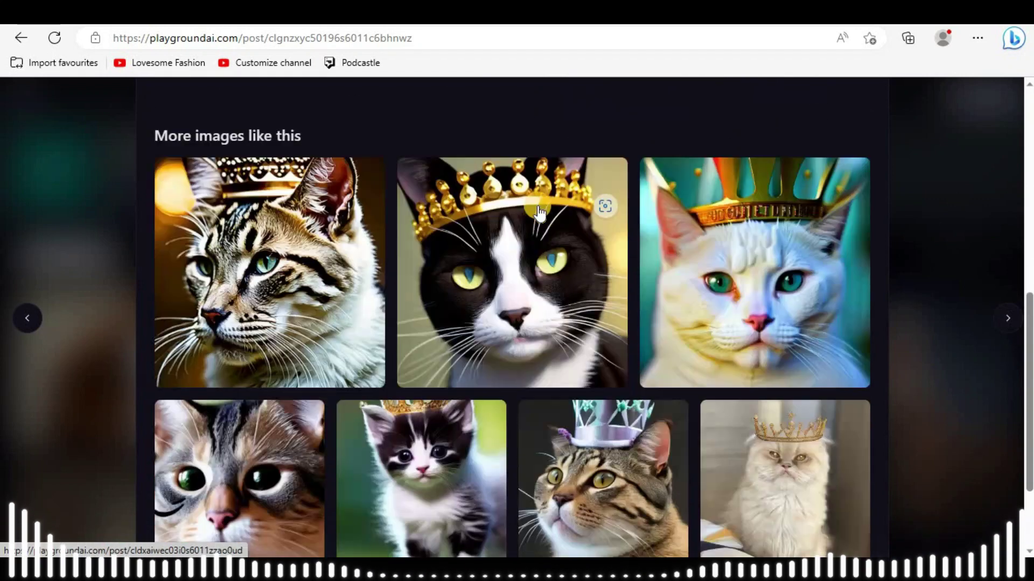
{"action": "scroll", "coordinate": [539, 213], "scroll_direction": "down", "scroll_amount": 1}
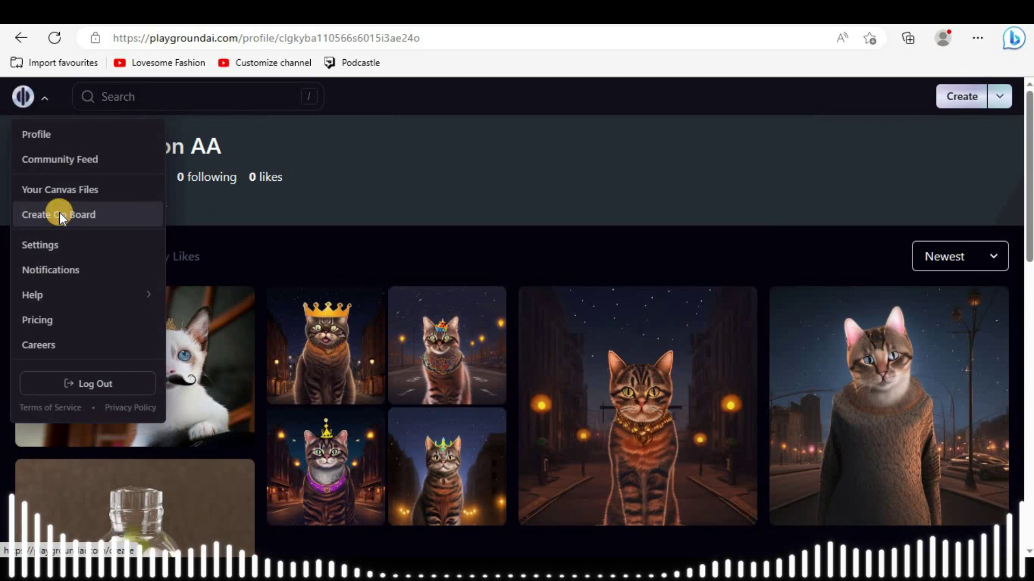
Step: Return to the creation page and import the woman's portrait for editing
{"action": "left_click", "coordinate": [59, 215]}
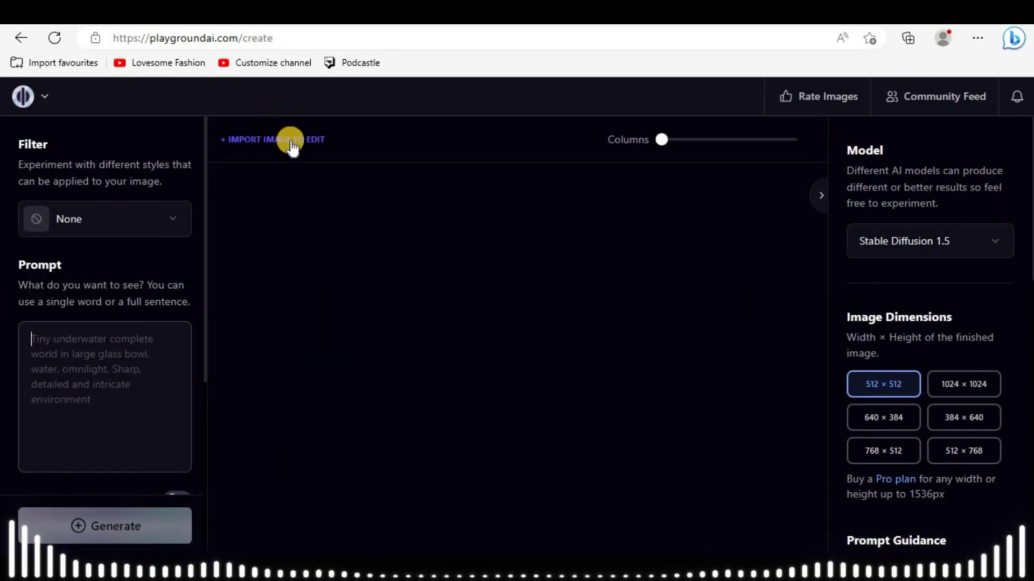
{"action": "left_click", "coordinate": [437, 237]}
{"action": "left_click", "coordinate": [392, 337]}
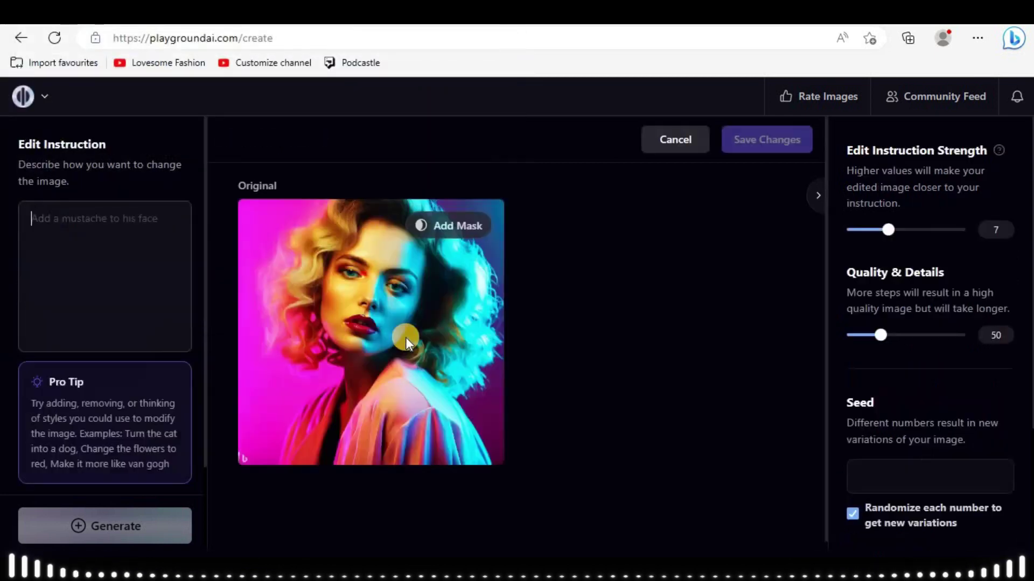
Step: Generate the edit 'change the background color to white'
{"action": "left_click", "coordinate": [87, 234]}
{"action": "type", "text": "change the background g"}
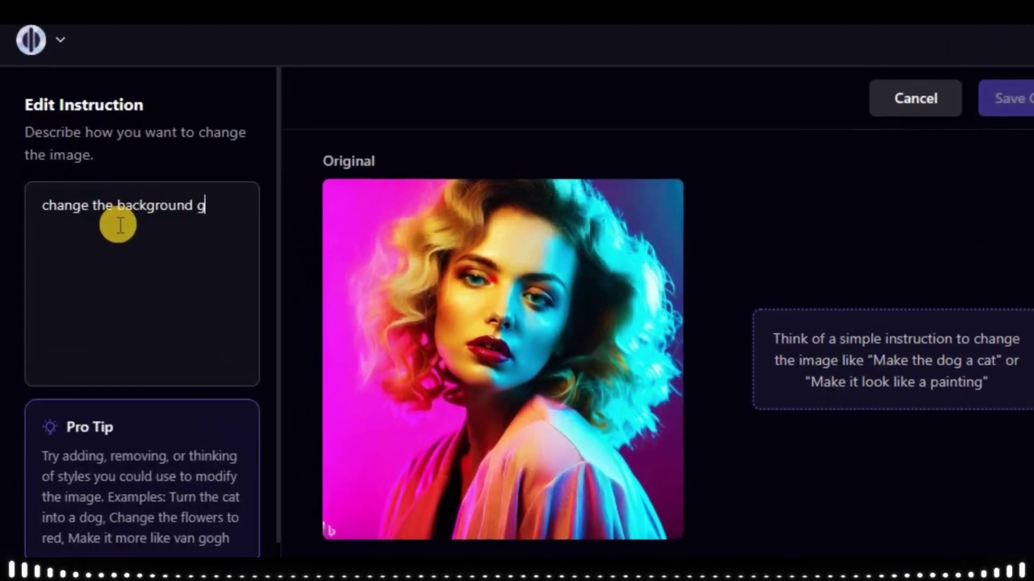
{"action": "key", "text": "BackSpace"}
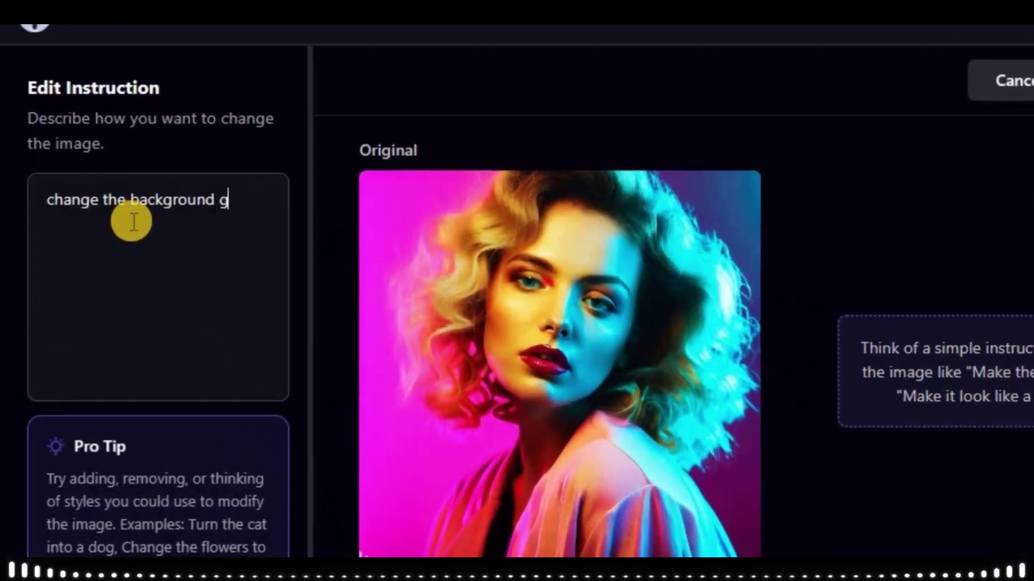
{"action": "type", "text": "color to white"}
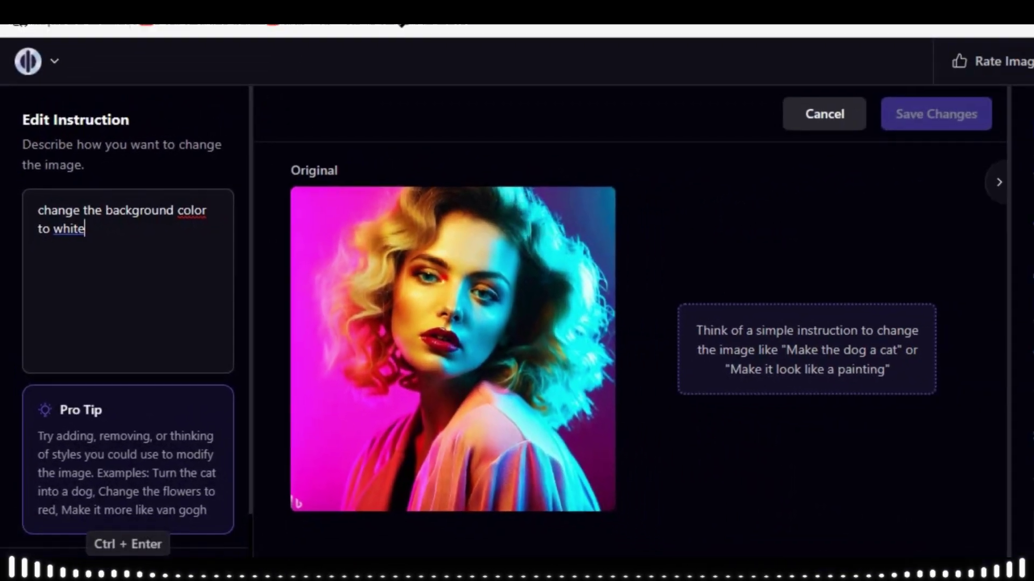
{"action": "key", "text": "ctrl+Return"}
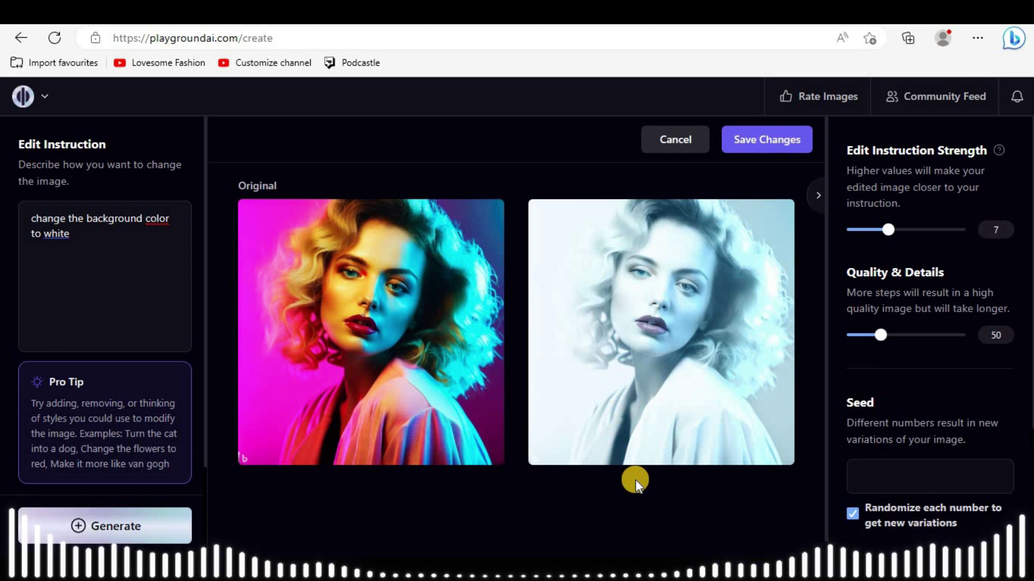
Step: Replace the instruction with 'Remove colors from the pic', generate, and enlarge the black-and-white result
{"action": "left_click", "coordinate": [146, 236]}
{"action": "key", "text": "ctrl+a"}
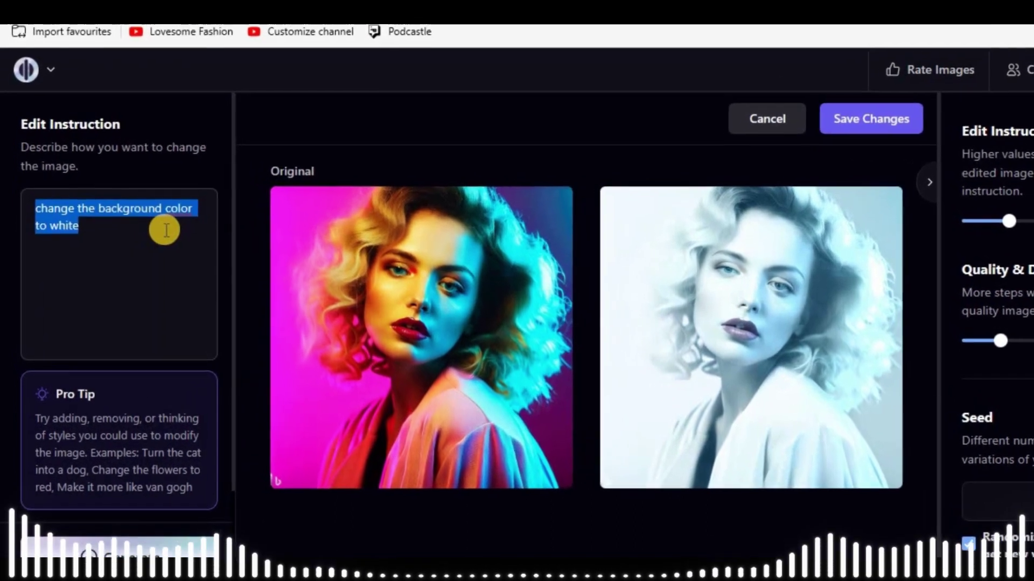
{"action": "type", "text": "Remove colors from the pic"}
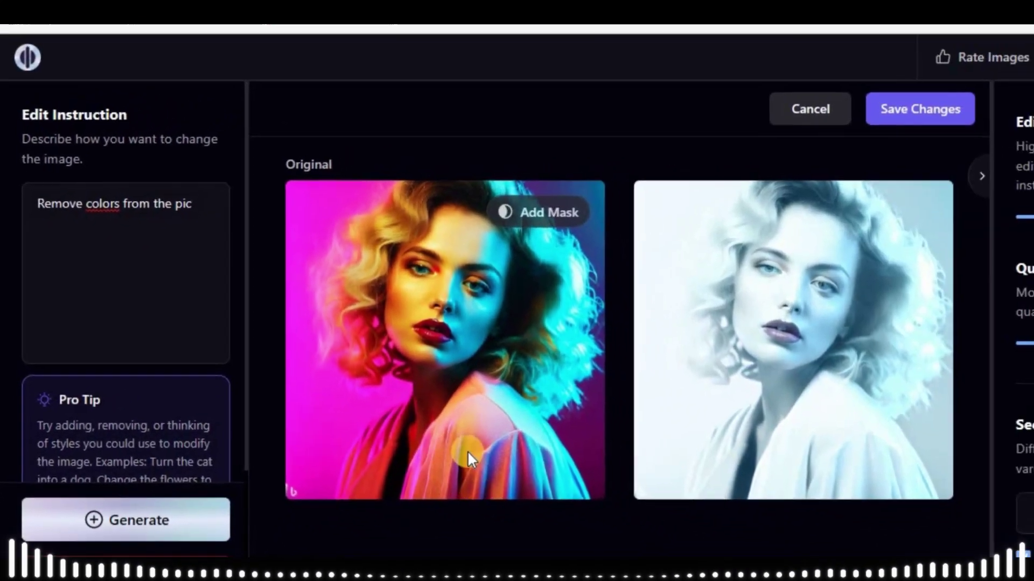
{"action": "left_click", "coordinate": [123, 539]}
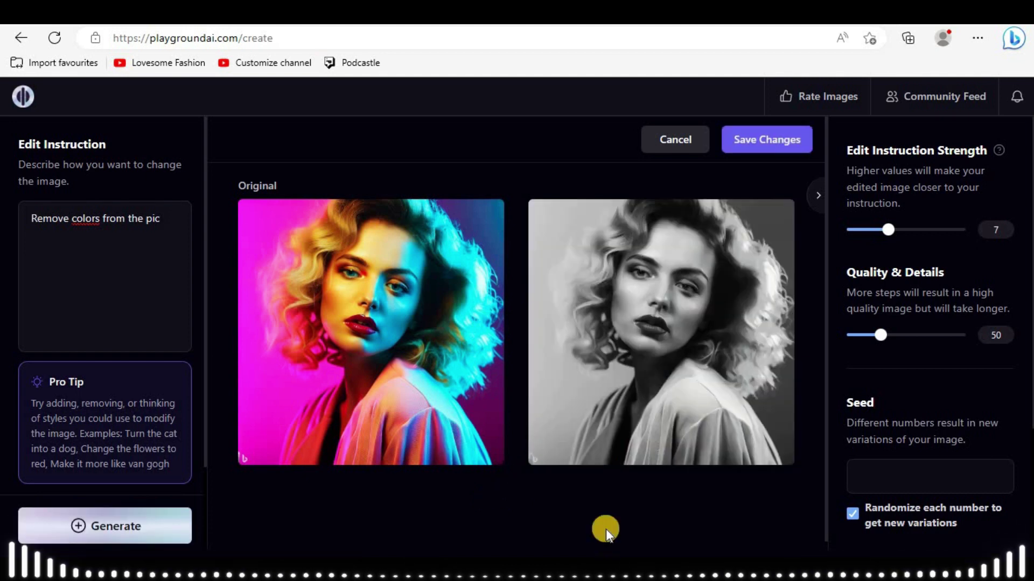
{"action": "left_click", "coordinate": [781, 222]}
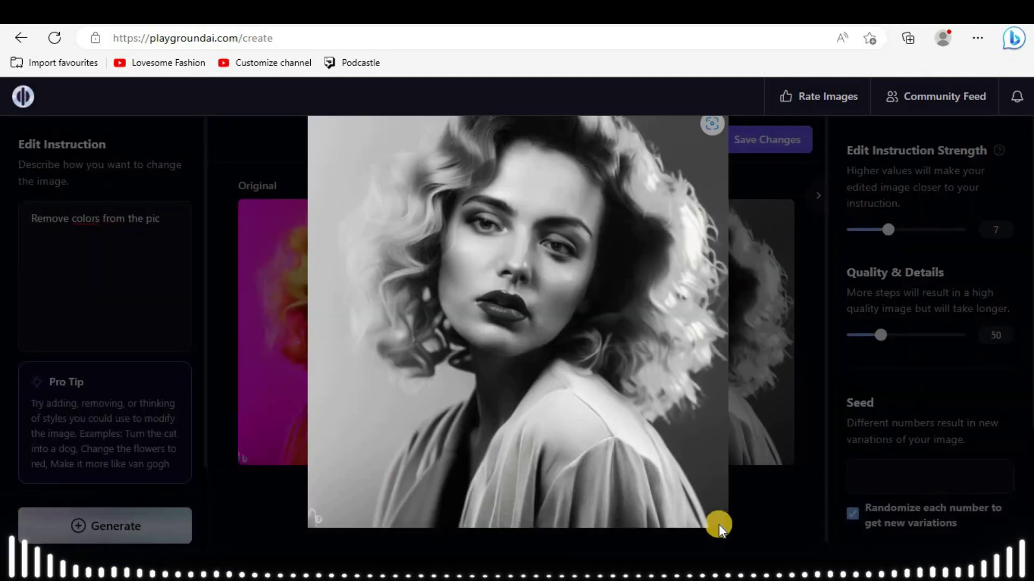
Step: Edit the grayscale portrait with 'add some colors to this pic' and make the colored result the original
{"action": "left_click", "coordinate": [100, 224]}
{"action": "type", "text": "add some colors to this pic"}
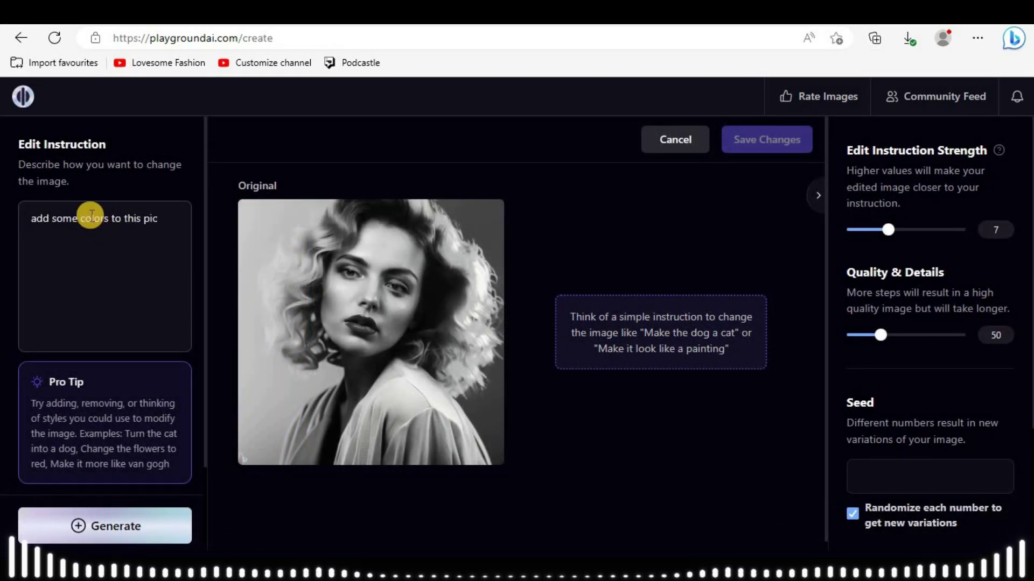
{"action": "left_click", "coordinate": [162, 518]}
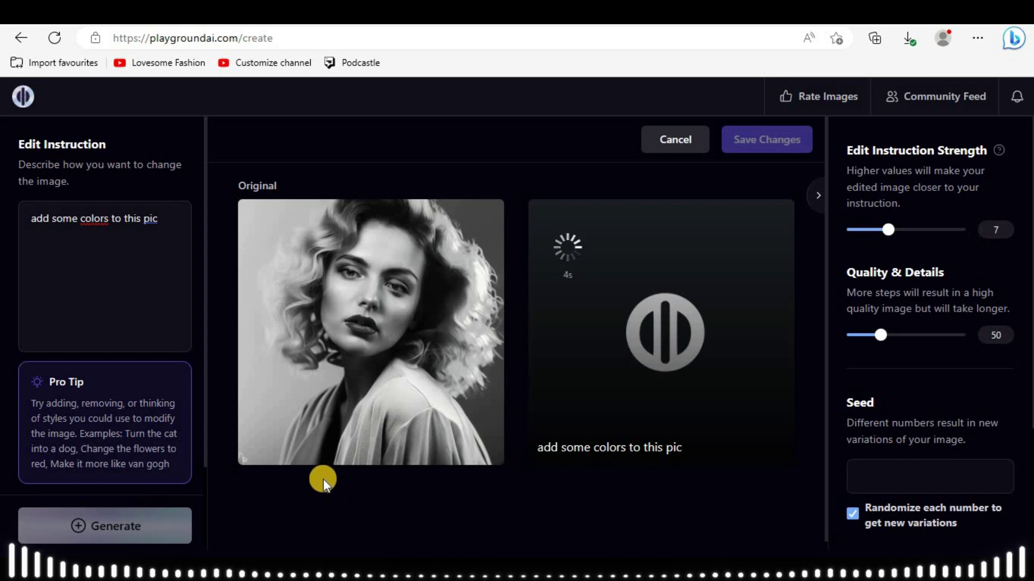
{"action": "left_click", "coordinate": [778, 218]}
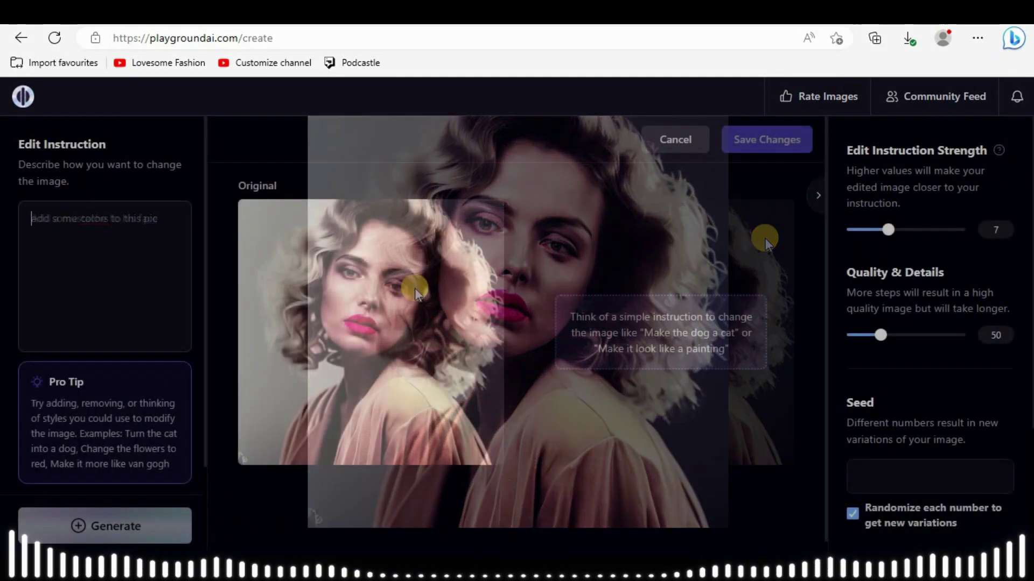
Step: Paint a mask over the woman's eyes
{"action": "mouse_move", "coordinate": [419, 280]}
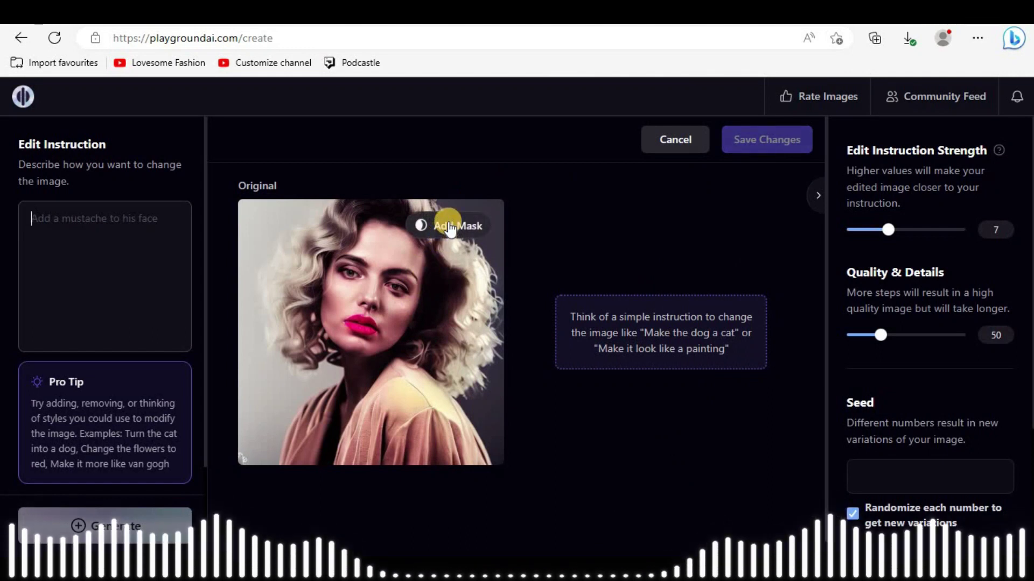
{"action": "left_click", "coordinate": [450, 226]}
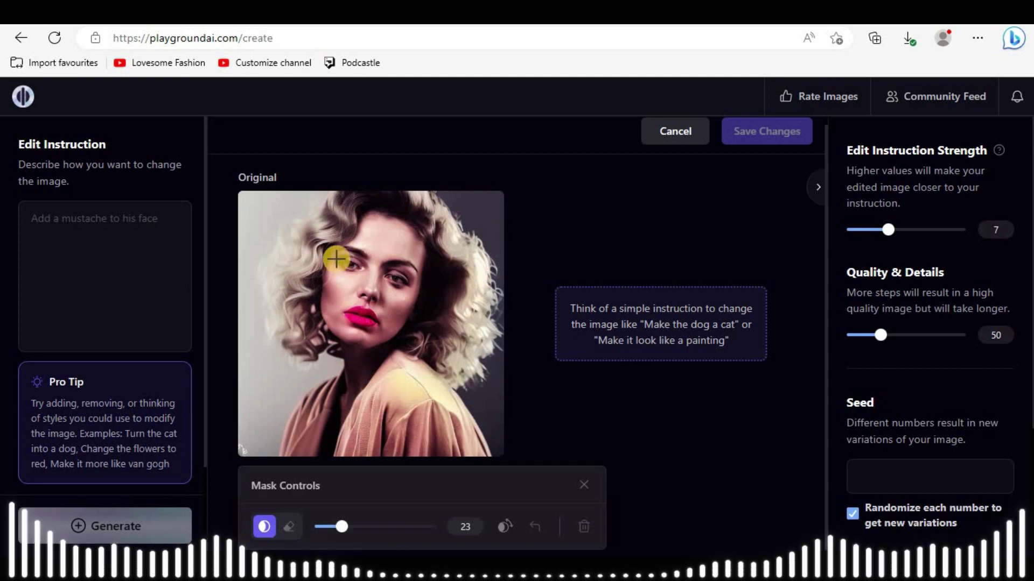
{"action": "mouse_move", "coordinate": [334, 254]}
{"action": "left_mouse_down"}
{"action": "mouse_move", "coordinate": [399, 288]}
{"action": "mouse_move", "coordinate": [377, 268]}
{"action": "mouse_move", "coordinate": [396, 274]}
{"action": "mouse_move", "coordinate": [412, 286]}
{"action": "left_mouse_up"}
{"action": "key", "text": "ctrl+z"}
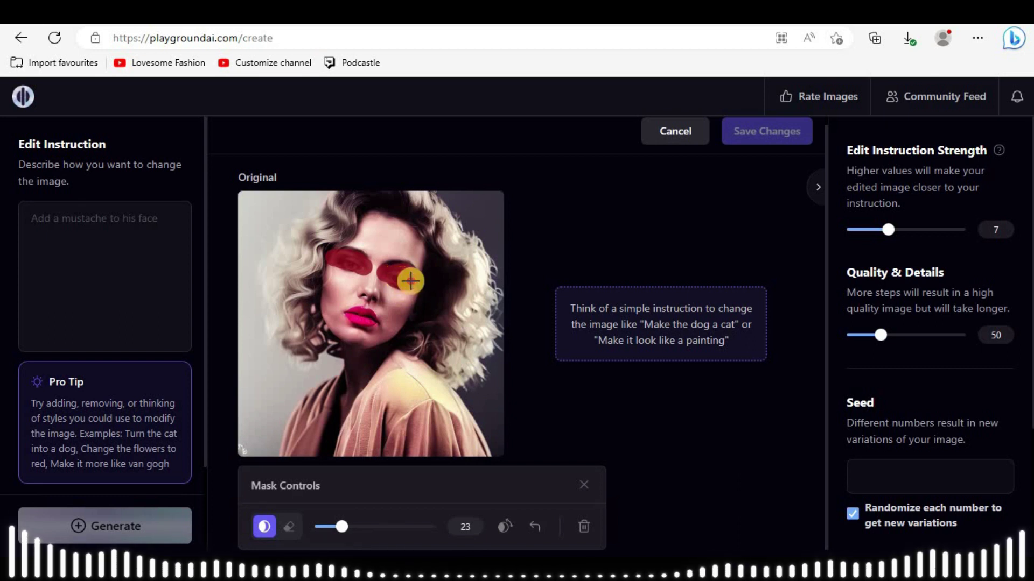
Step: Enter the instruction 'add colorful glasses in the masked area'
{"action": "left_click", "coordinate": [138, 225]}
{"action": "type", "text": "add glasses"}
{"action": "key", "text": "BackSpace"}
{"action": "key", "text": "BackSpace"}
{"action": "key", "text": "BackSpace"}
{"action": "key", "text": "BackSpace"}
{"action": "key", "text": "BackSpace"}
{"action": "key", "text": "BackSpace"}
{"action": "key", "text": "BackSpace"}
{"action": "type", "text": "colorful c"}
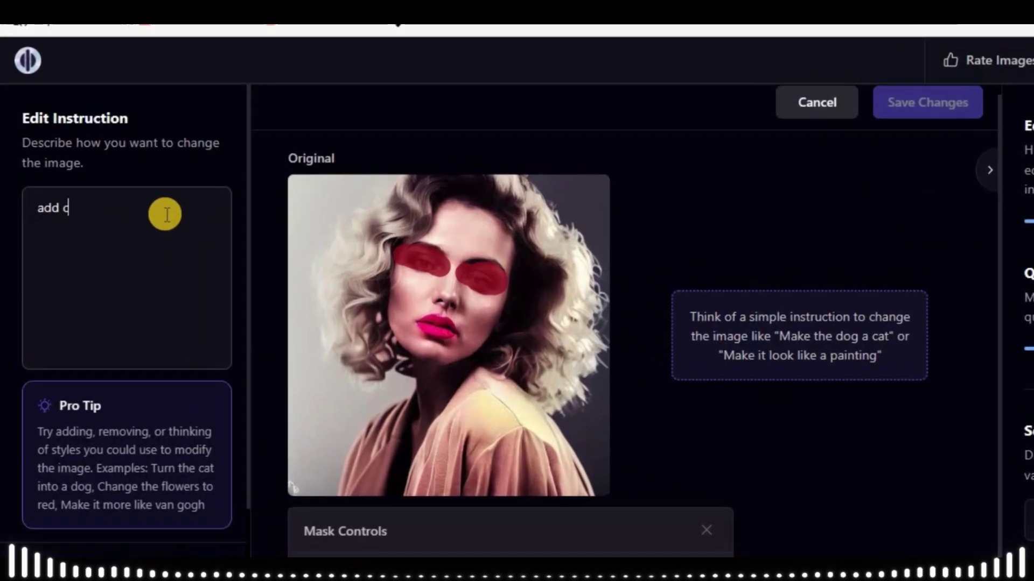
{"action": "type", "text": "lasses in the masked area"}
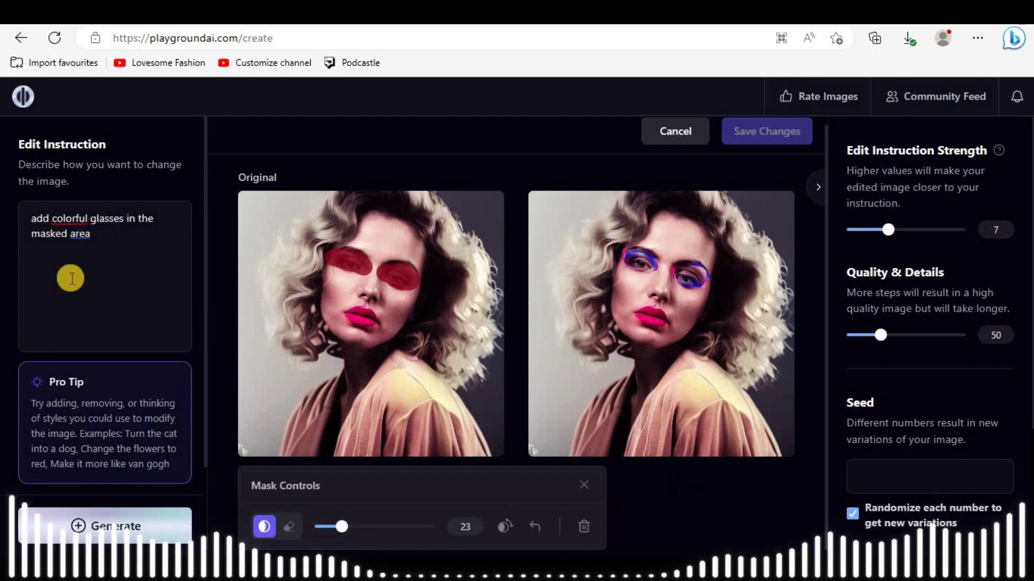
Step: Reword the instruction to 'add googles on eyes' and generate that version
{"action": "left_click", "coordinate": [118, 246]}
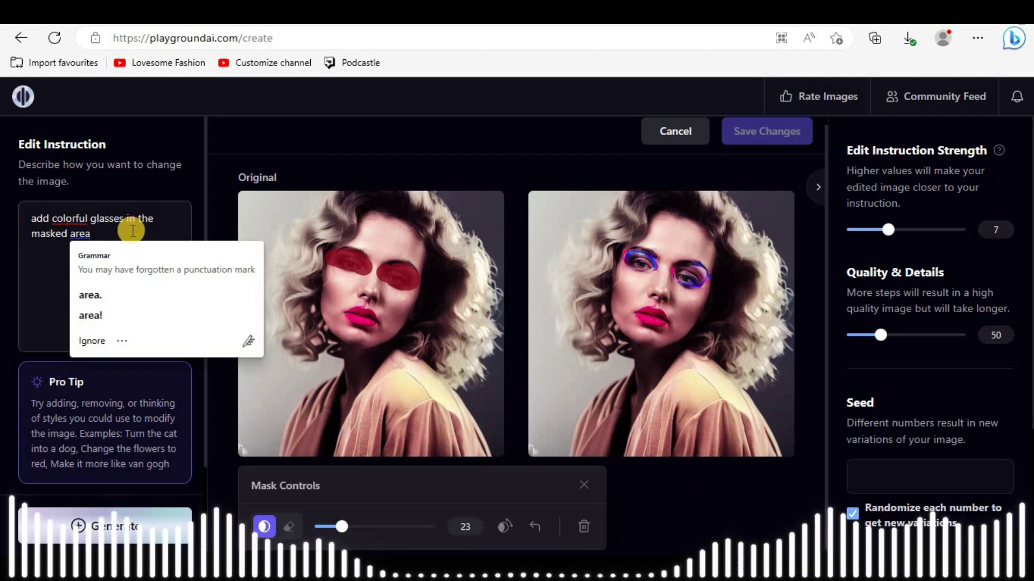
{"action": "triple_click", "coordinate": [131, 226]}
{"action": "type", "text": "add googles in the masked area"}
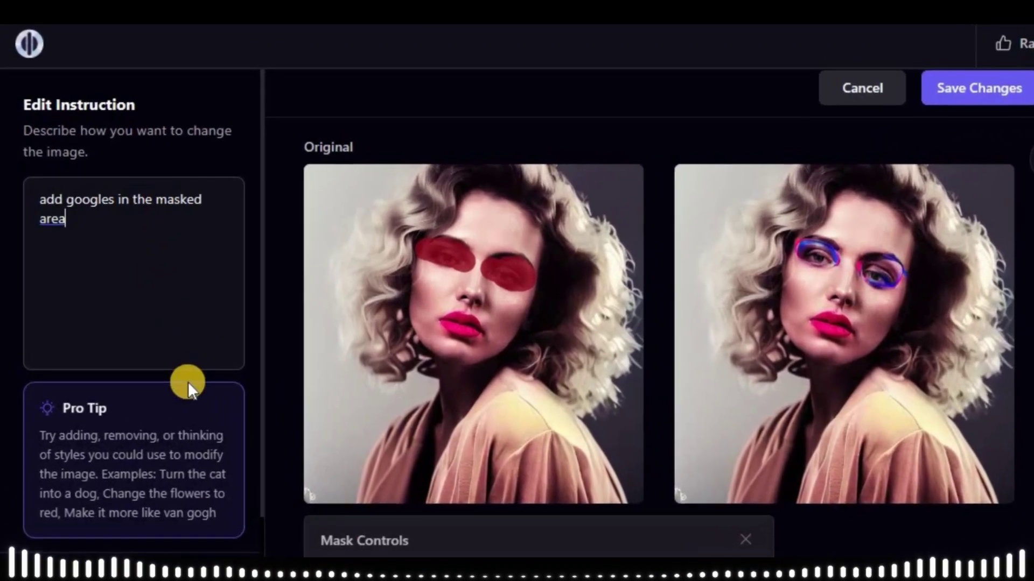
{"action": "key", "text": "BackSpace"}
{"action": "key", "text": "BackSpace"}
{"action": "key", "text": "BackSpace"}
{"action": "key", "text": "BackSpace"}
{"action": "key", "text": "BackSpace"}
{"action": "key", "text": "BackSpace"}
{"action": "key", "text": "BackSpace"}
{"action": "key", "text": "BackSpace"}
{"action": "key", "text": "BackSpace"}
{"action": "key", "text": "BackSpace"}
{"action": "key", "text": "BackSpace"}
{"action": "key", "text": "BackSpace"}
{"action": "key", "text": "BackSpace"}
{"action": "key", "text": "BackSpace"}
{"action": "key", "text": "BackSpace"}
{"action": "key", "text": "BackSpace"}
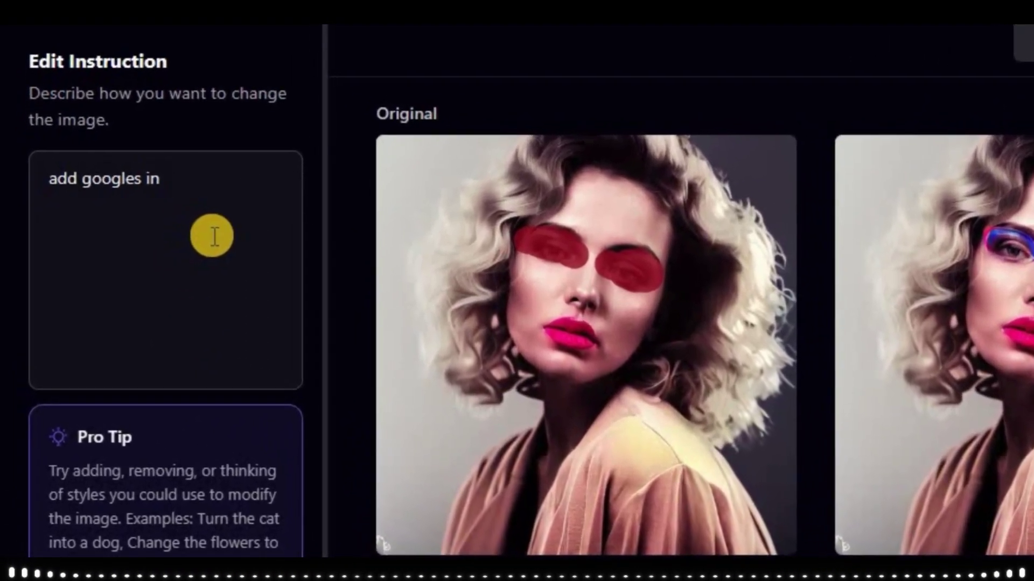
{"action": "key", "text": "BackSpace"}
{"action": "key", "text": "BackSpace"}
{"action": "type", "text": "on eyes"}
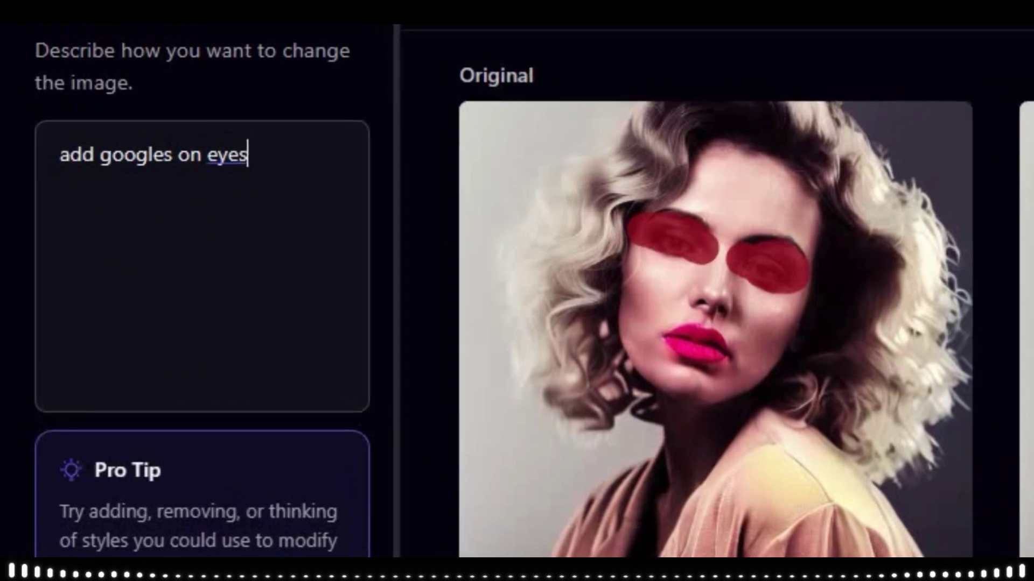
{"action": "left_click", "coordinate": [134, 500]}
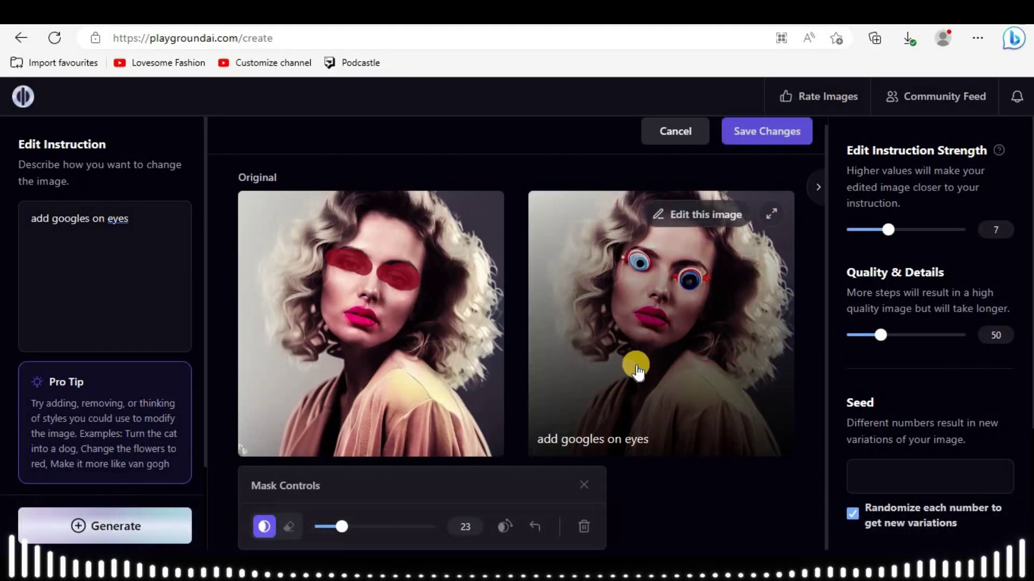
Step: Replace the instruction with 'add glasses'
{"action": "left_click", "coordinate": [144, 221]}
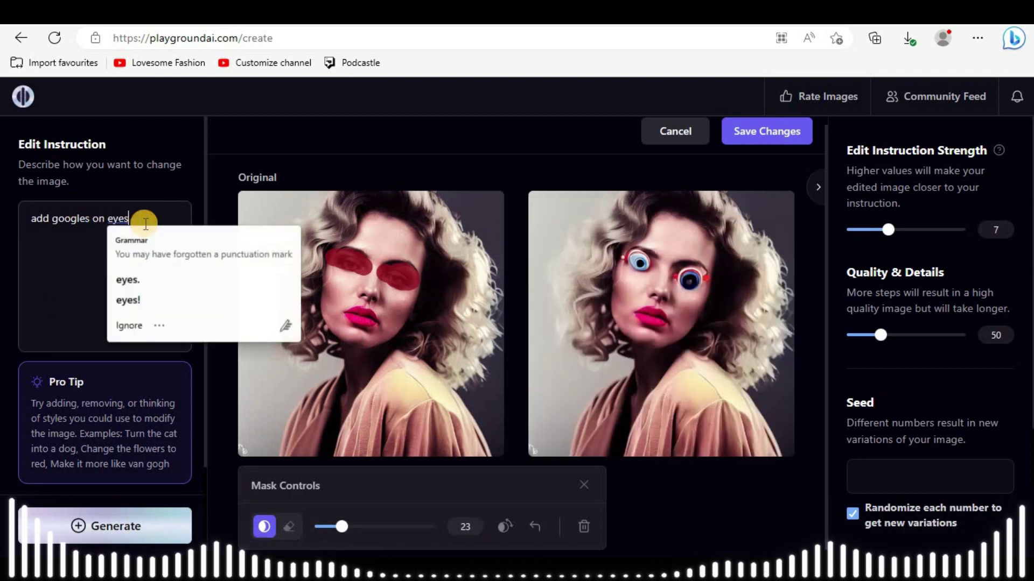
{"action": "key", "text": "ctrl+a"}
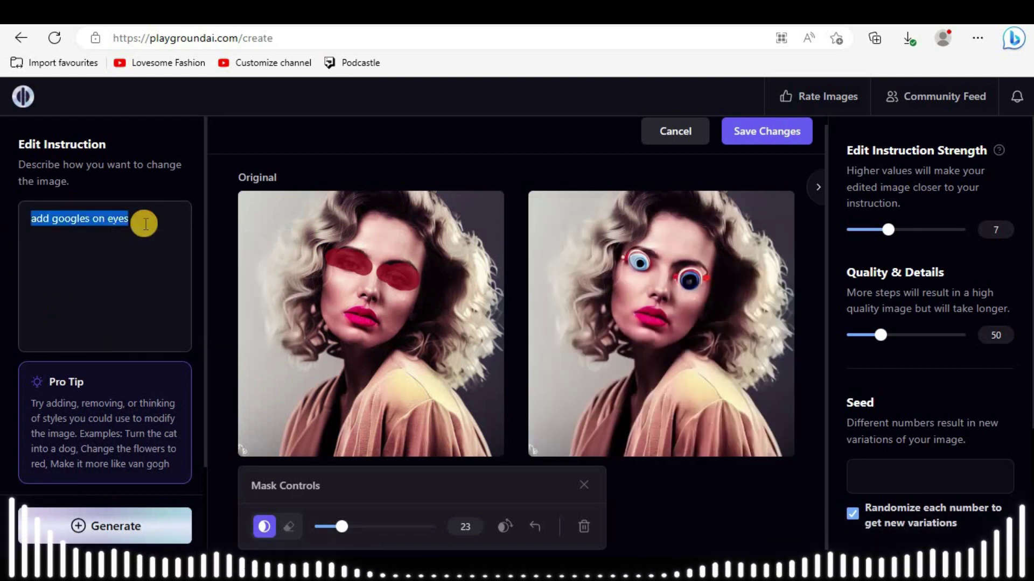
{"action": "type", "text": "add glasses"}
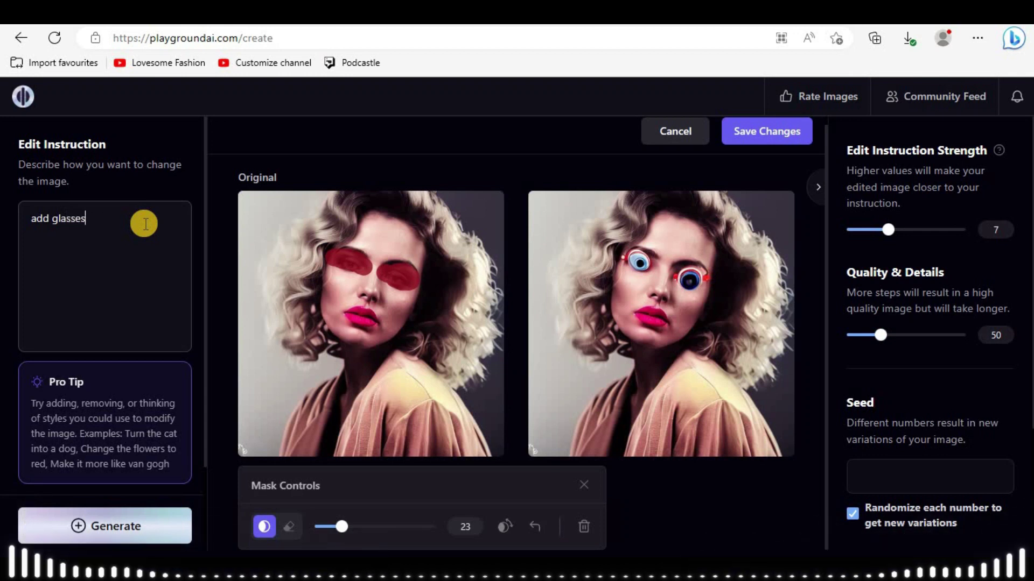
Step: Generate the glasses edit of the masked portrait
{"action": "left_click", "coordinate": [152, 537]}
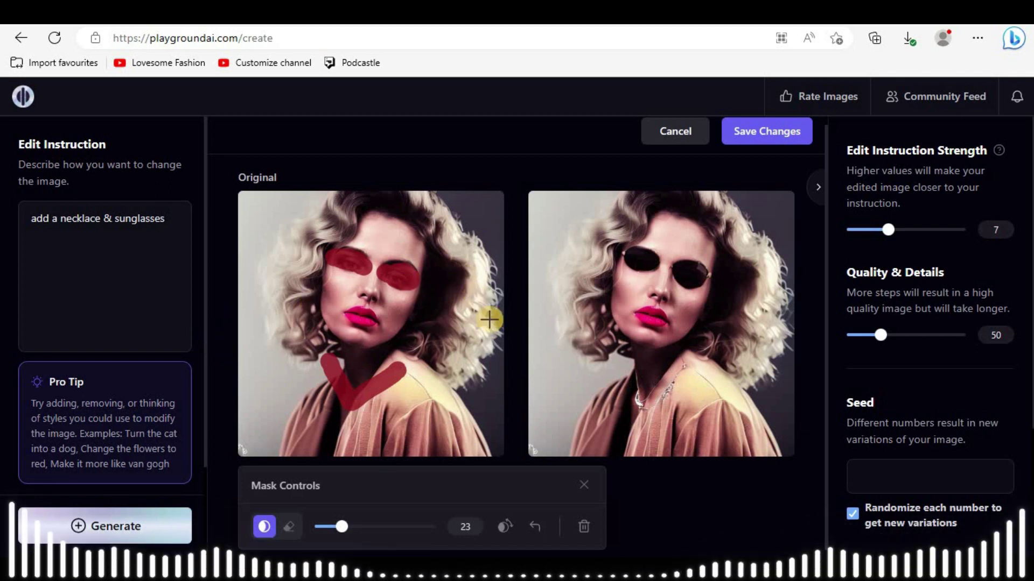
{"action": "mouse_move", "coordinate": [560, 441]}
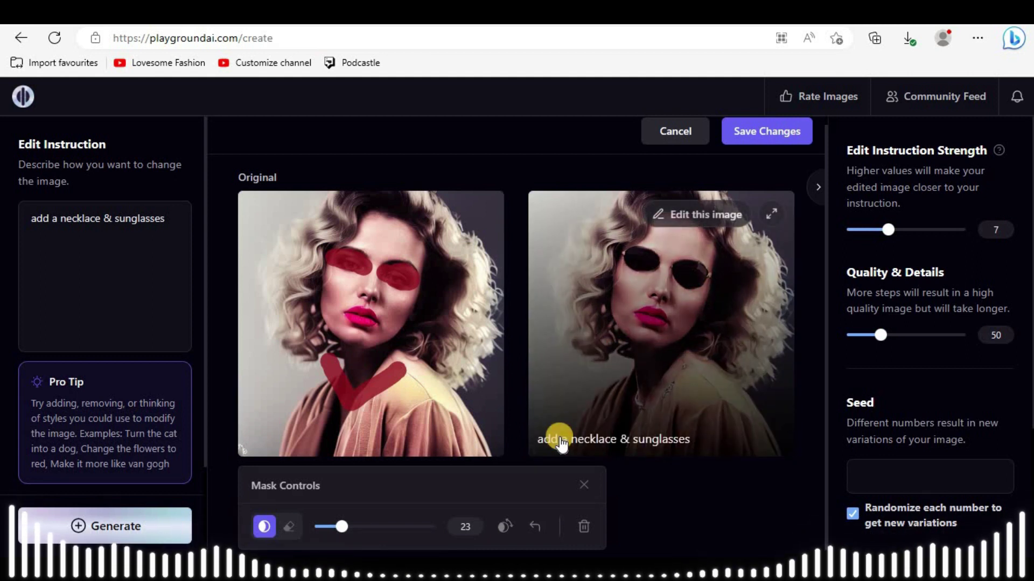